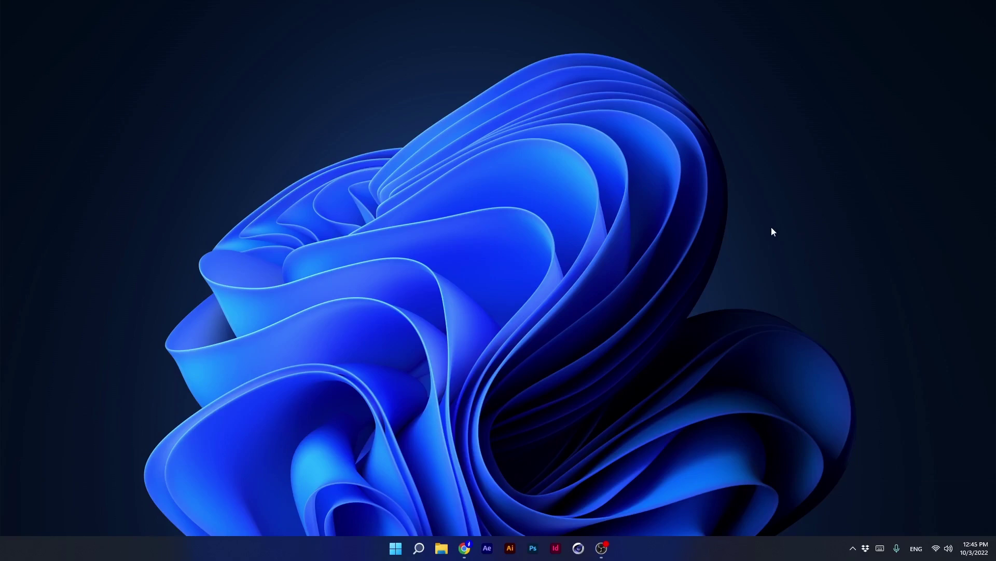
Step: Open the on-screen keyboard, make it taller, shift it slightly, then close it
key(ctrl+super+o)
drag(669, 248, 669, 230)
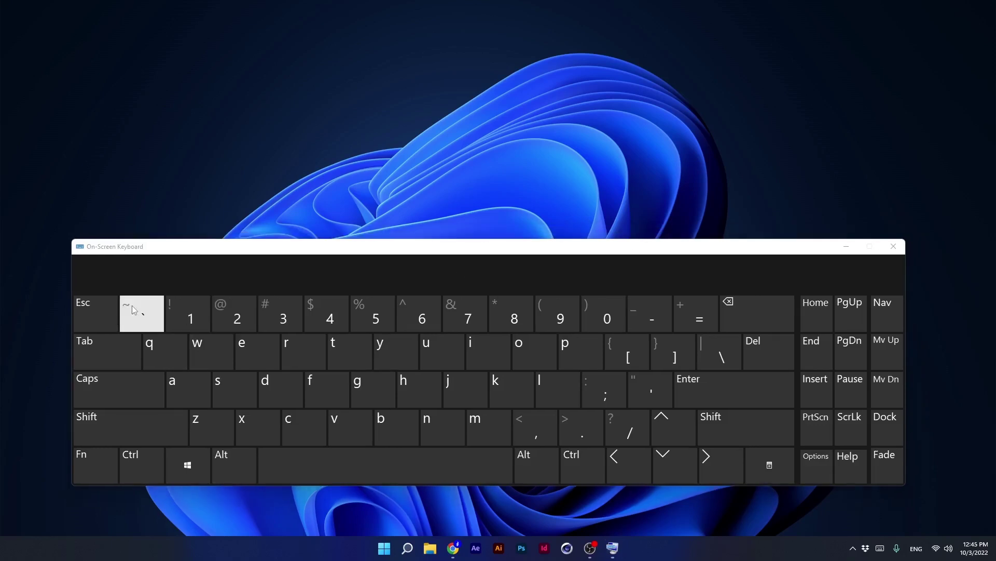
drag(147, 250, 165, 263)
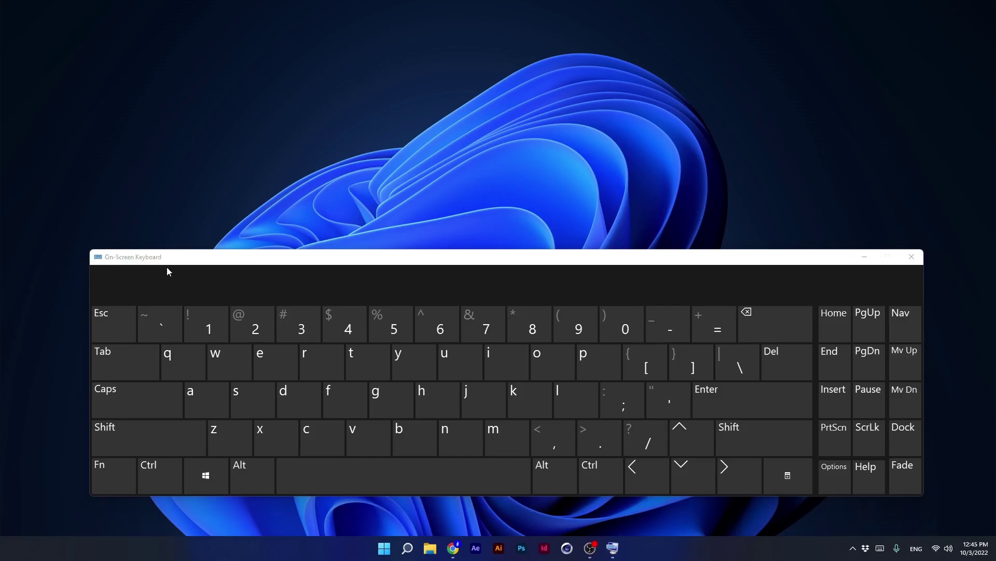
click(910, 258)
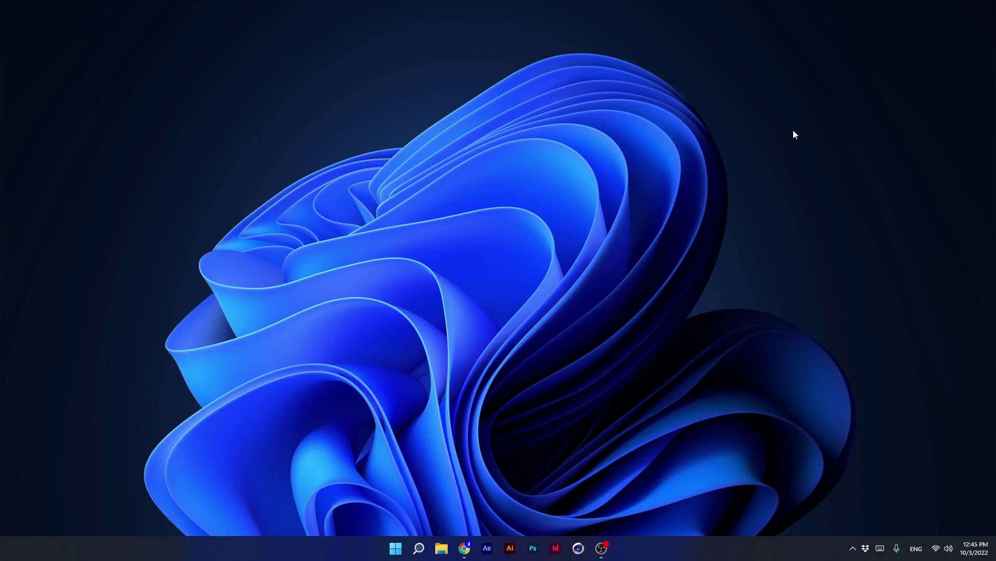
Step: Bring up the desktop context menu and dismiss it
click(790, 114)
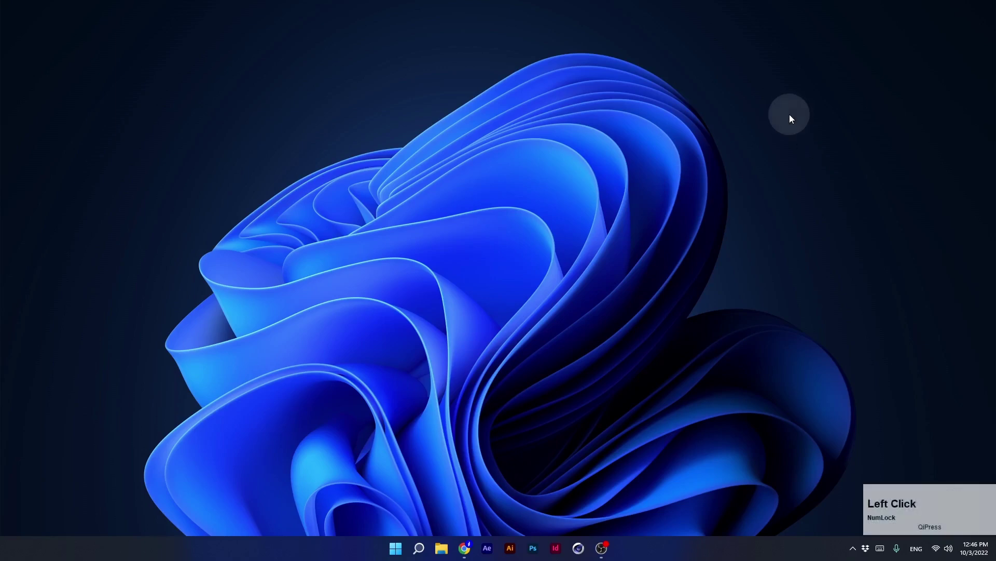
click(789, 115)
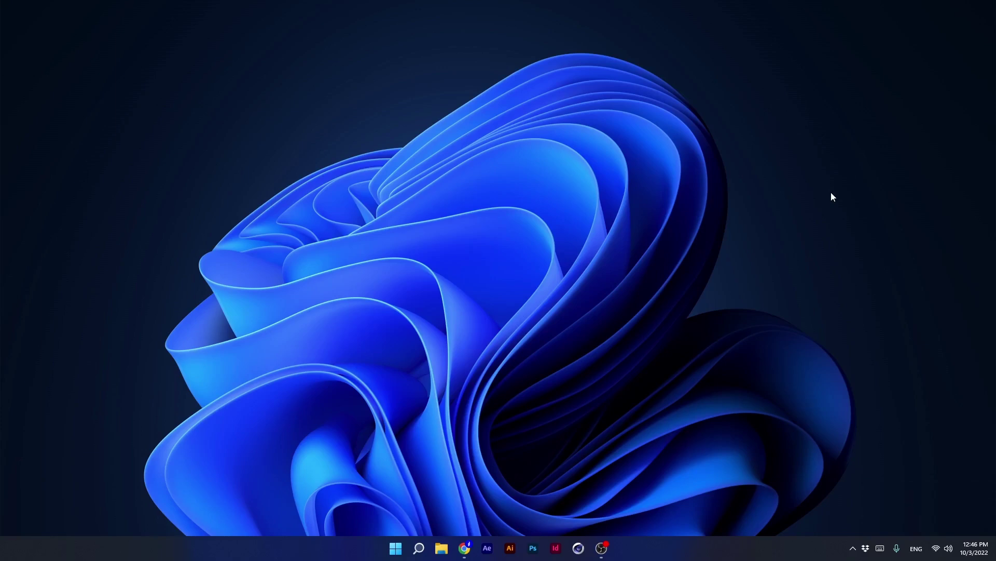
click(798, 164)
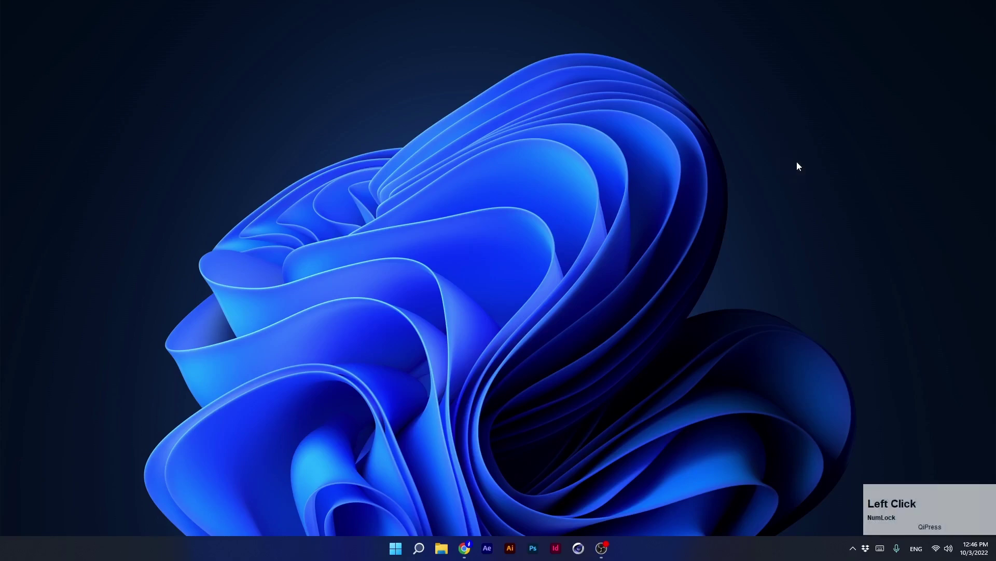
right_click(797, 164)
right_click(787, 155)
click(766, 126)
Step: Start Windows Magnifier at 200% zoom over the desktop with Win+Plus
drag(462, 181, 377, 143)
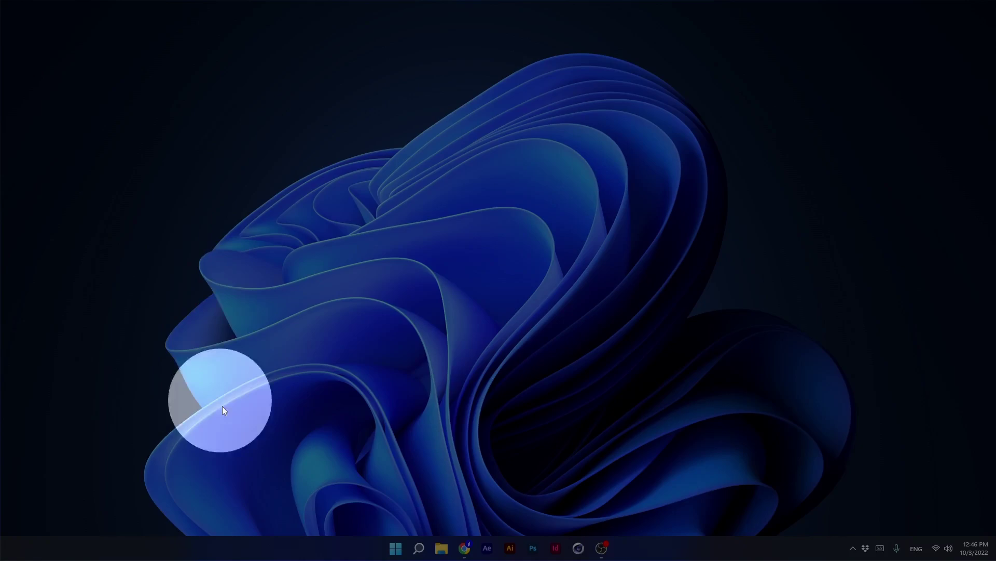
key(Num_Lock)
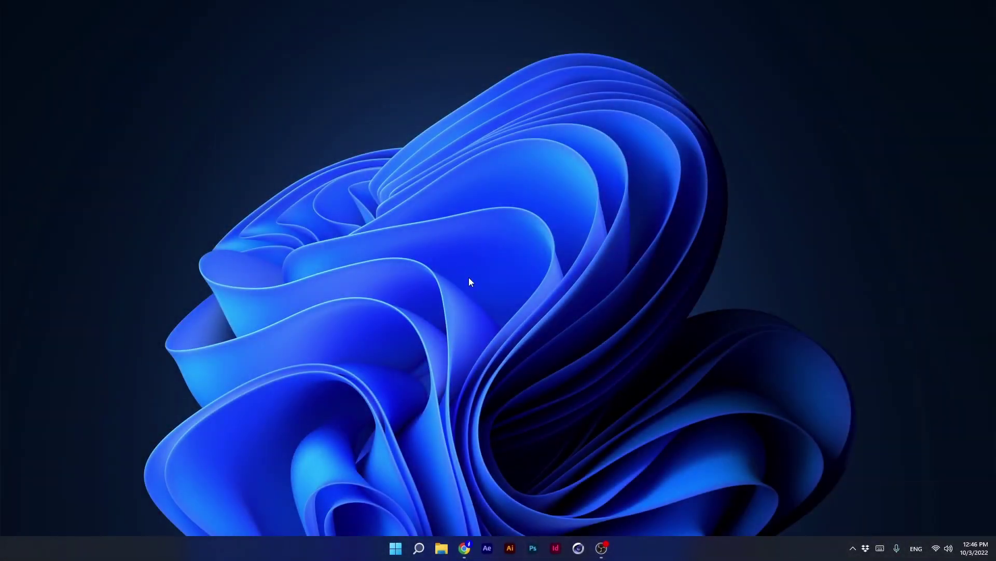
key(super+plus)
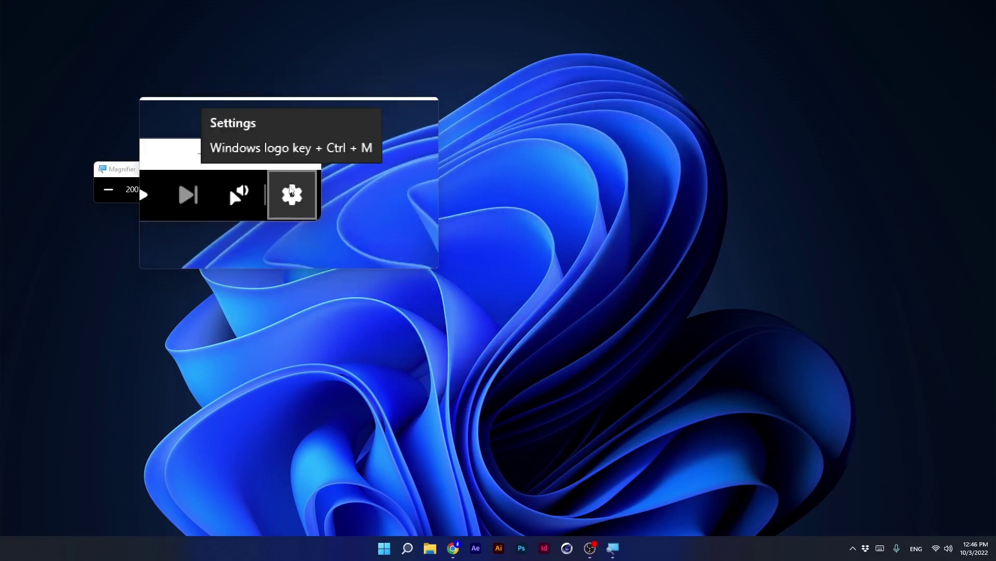
Step: Zoom Magnifier in to 400%, back out to 200%, then switch it off
key(Num_Lock)
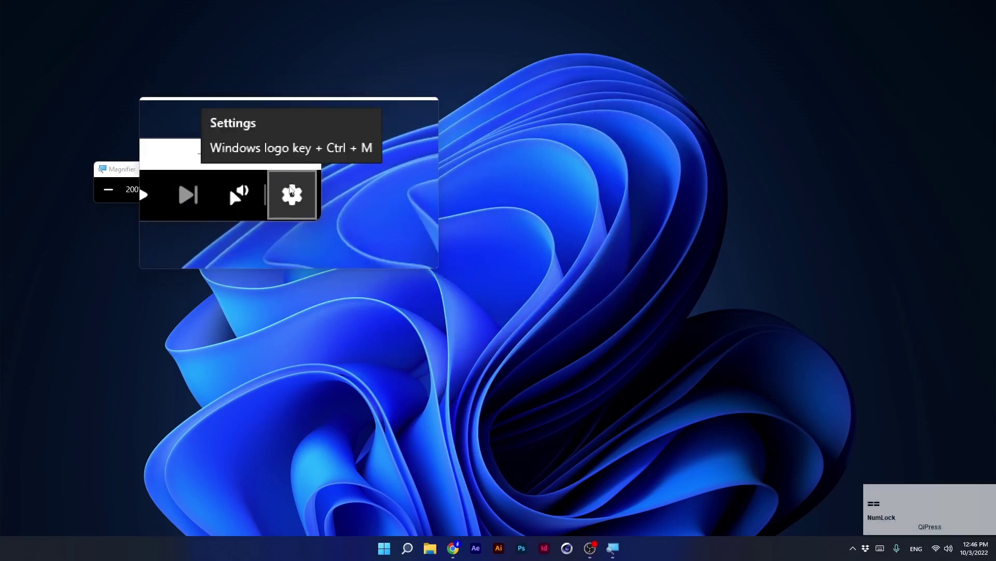
key(super+plus)
key(super+plus)
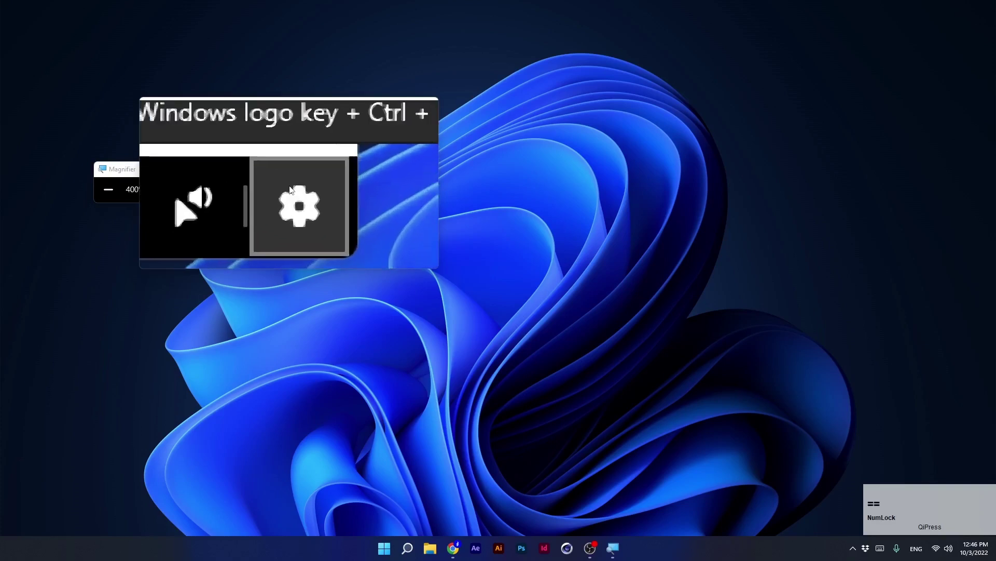
key(super+minus)
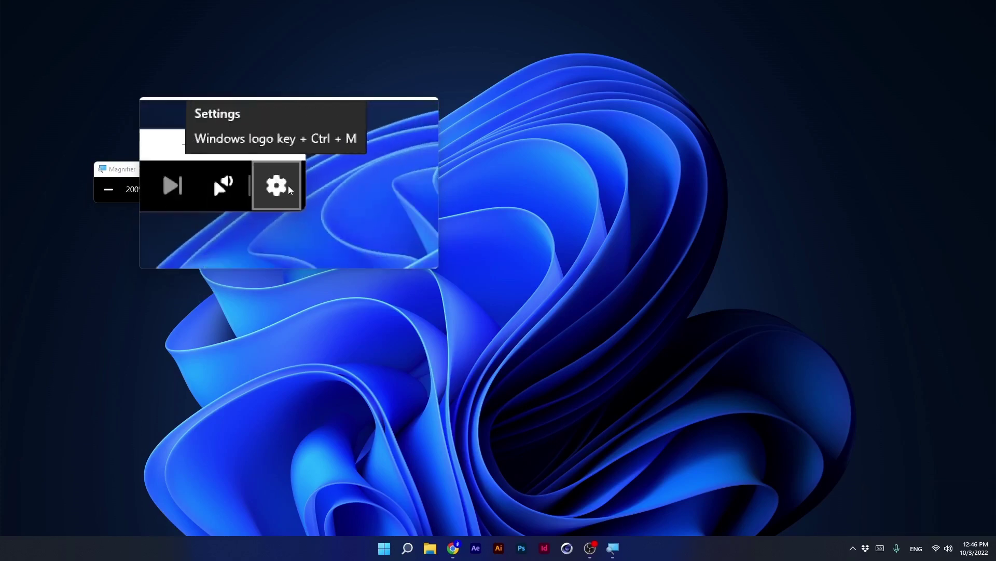
key(super+Escape)
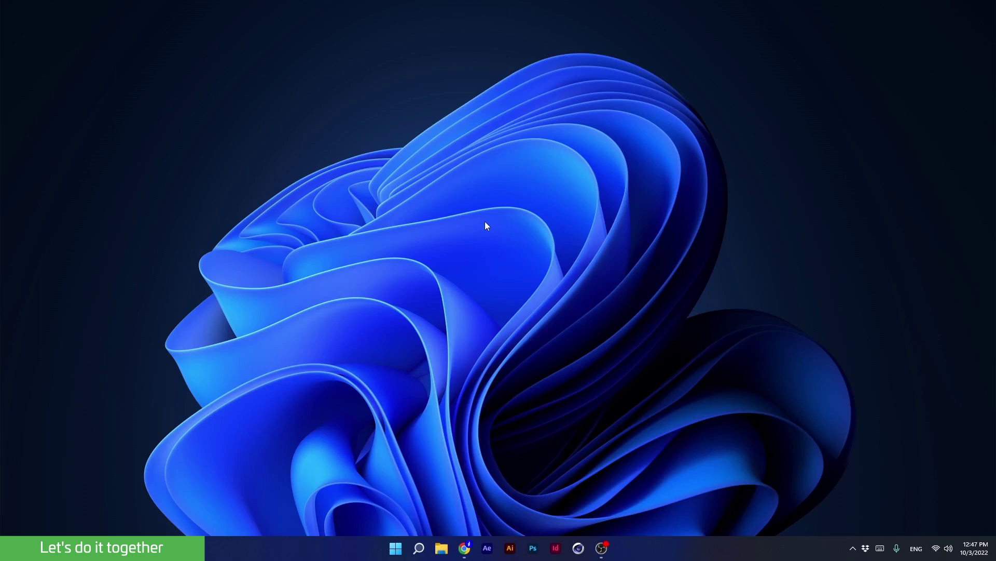
Step: Launch After Effects, move the Home screen aside, and scroll through the Learn tutorials
click(487, 547)
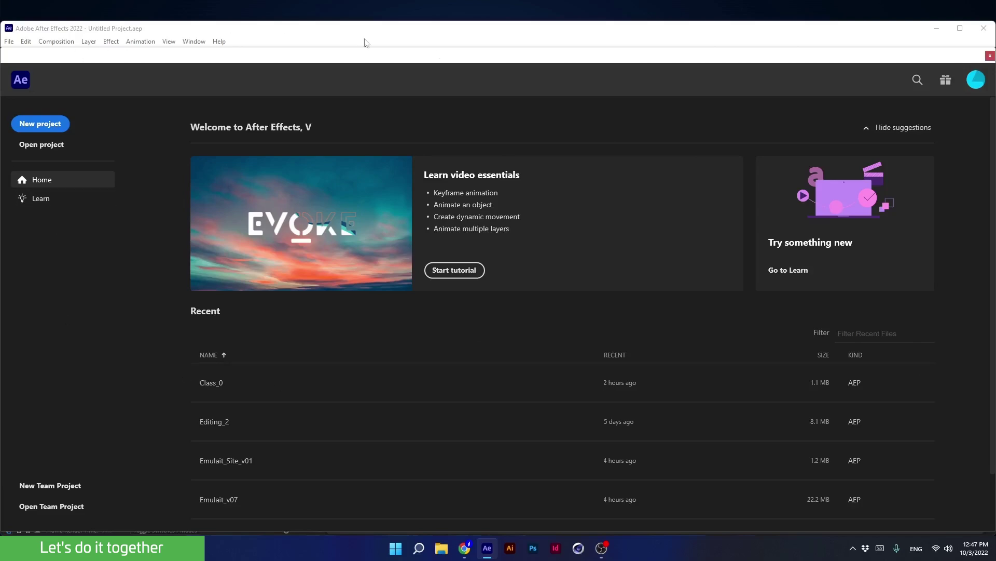
drag(447, 57, 115, 81)
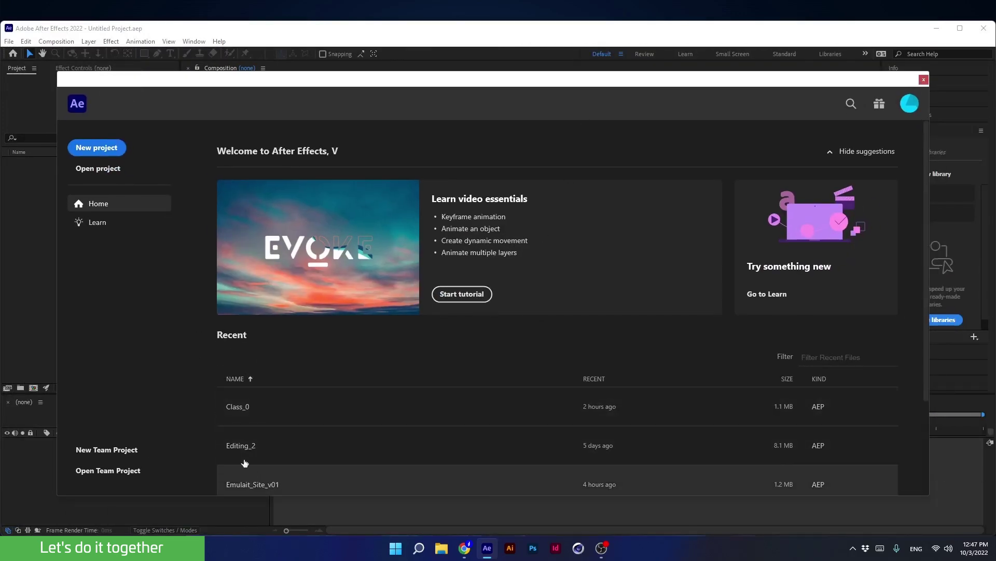
click(766, 294)
scroll(384, 319, down, 4)
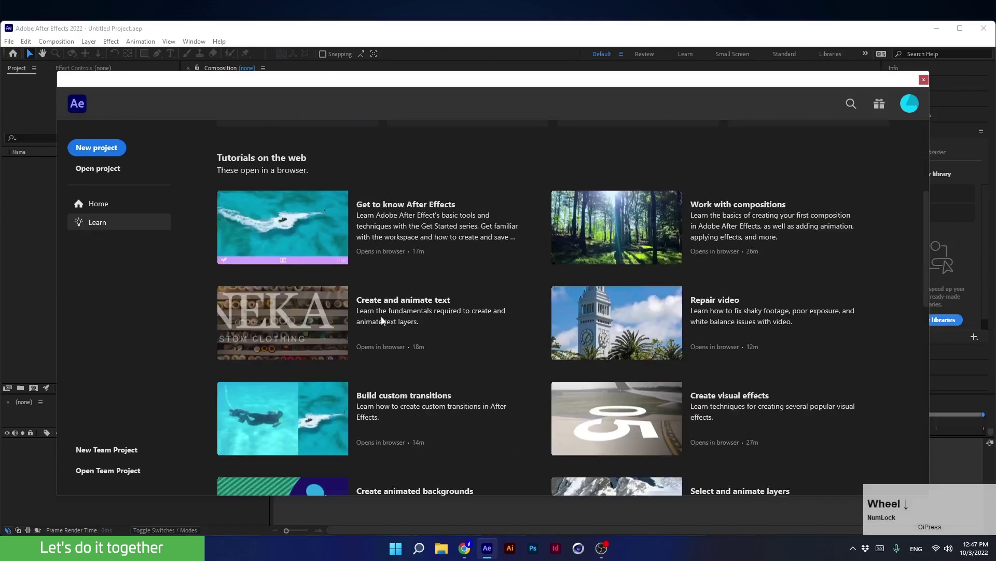
scroll(512, 438, up, 4)
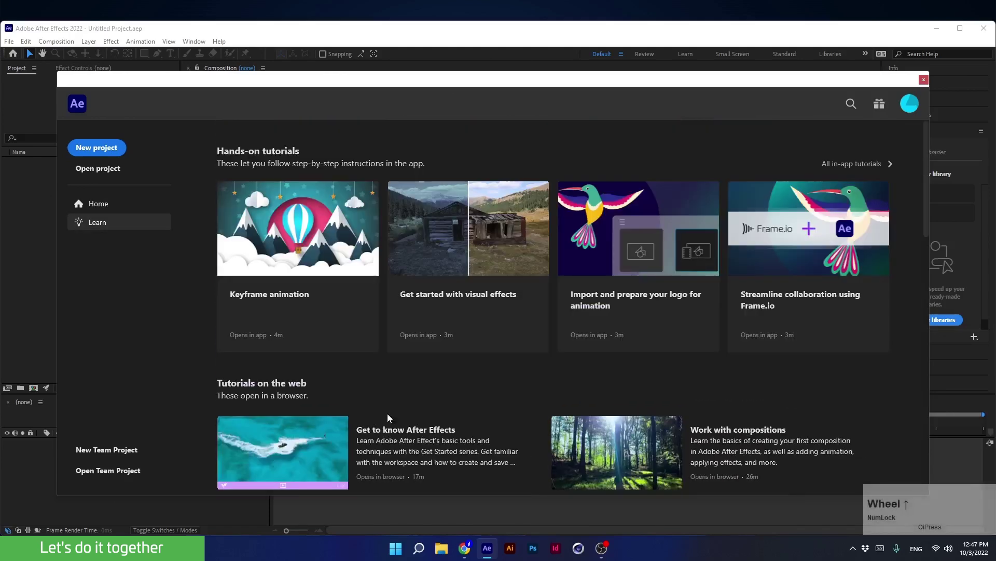
Step: Switch between the Learn and Home pages, then open the Adobe account profile
click(105, 223)
click(96, 204)
click(98, 223)
click(96, 204)
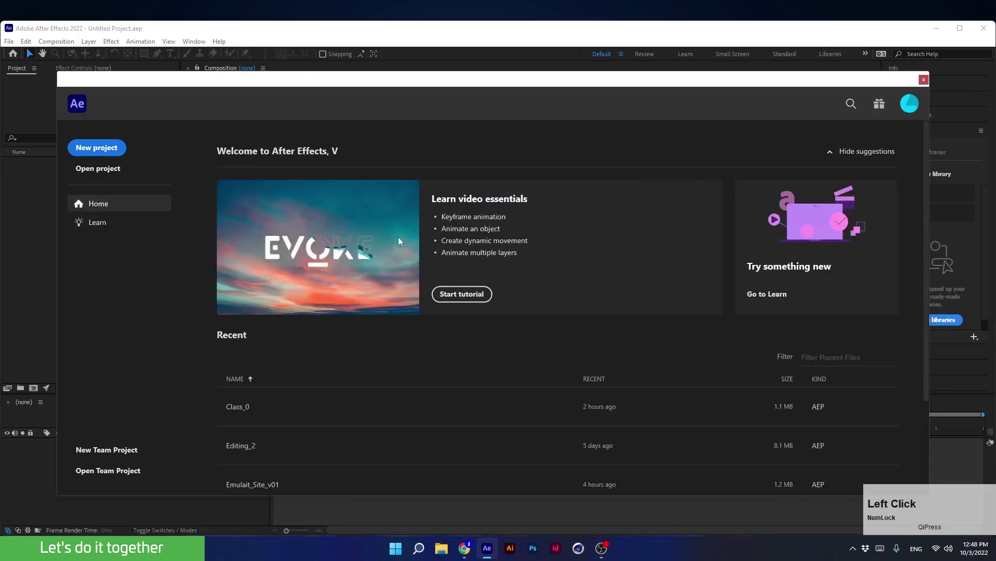
click(909, 104)
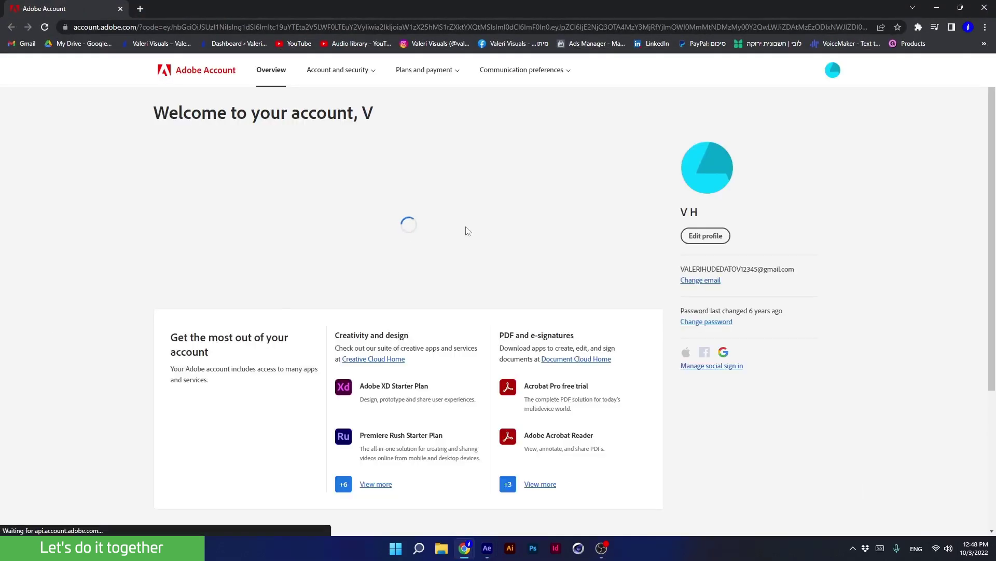
click(985, 8)
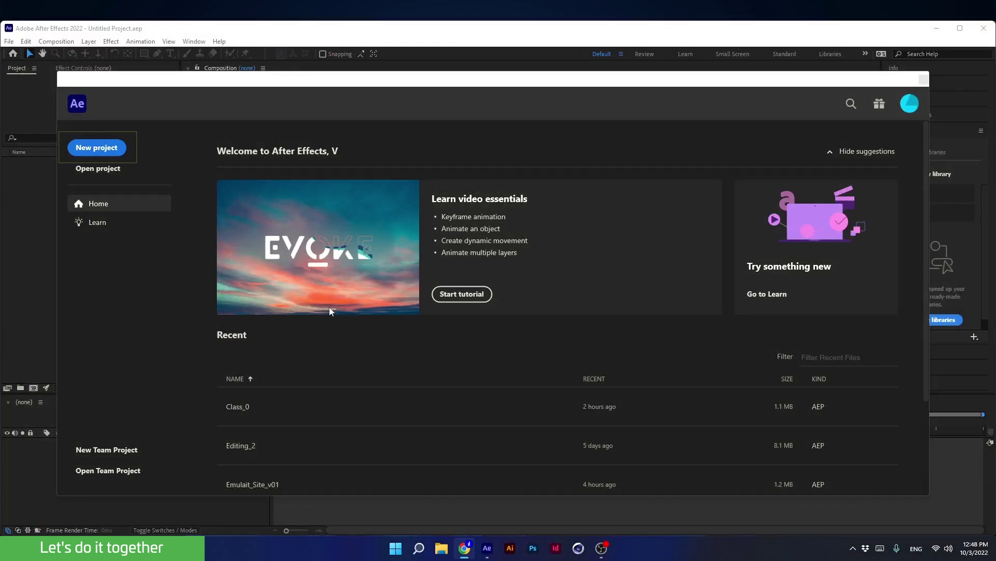
Step: Close the Home screen and maximize After Effects to show the empty Untitled Project
click(923, 80)
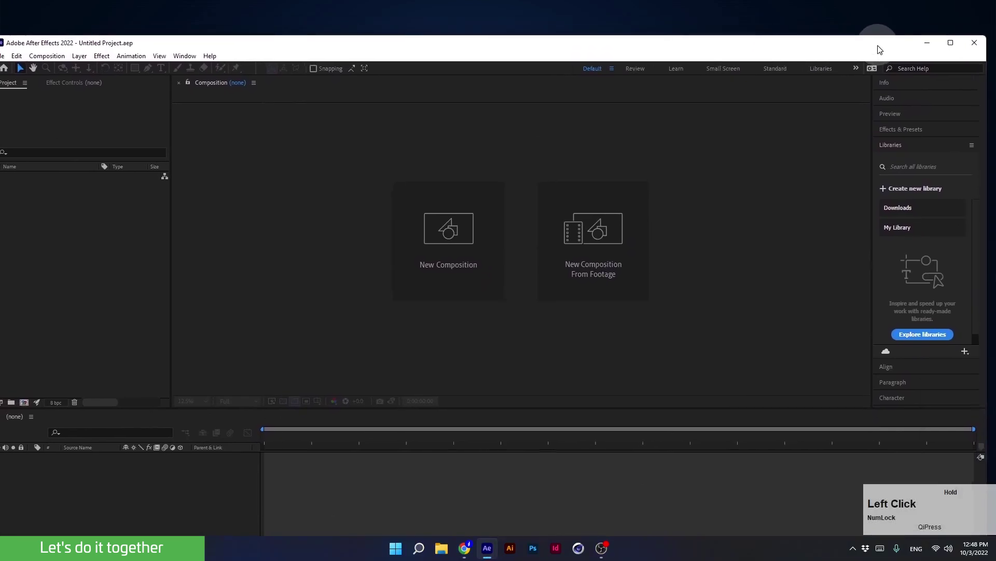
click(958, 29)
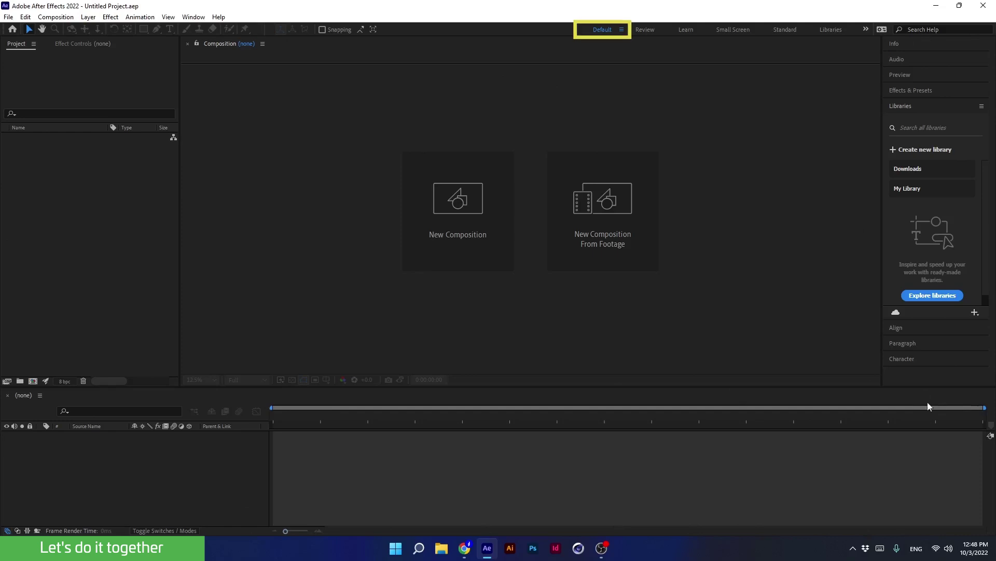
click(598, 30)
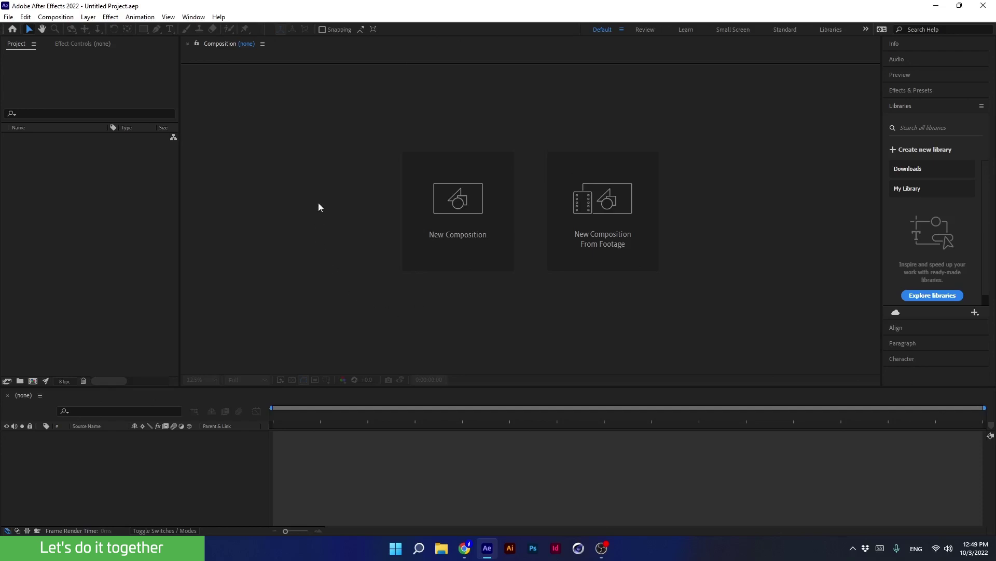
Step: Start a new composition and enter the name 'Master Comp'
click(433, 261)
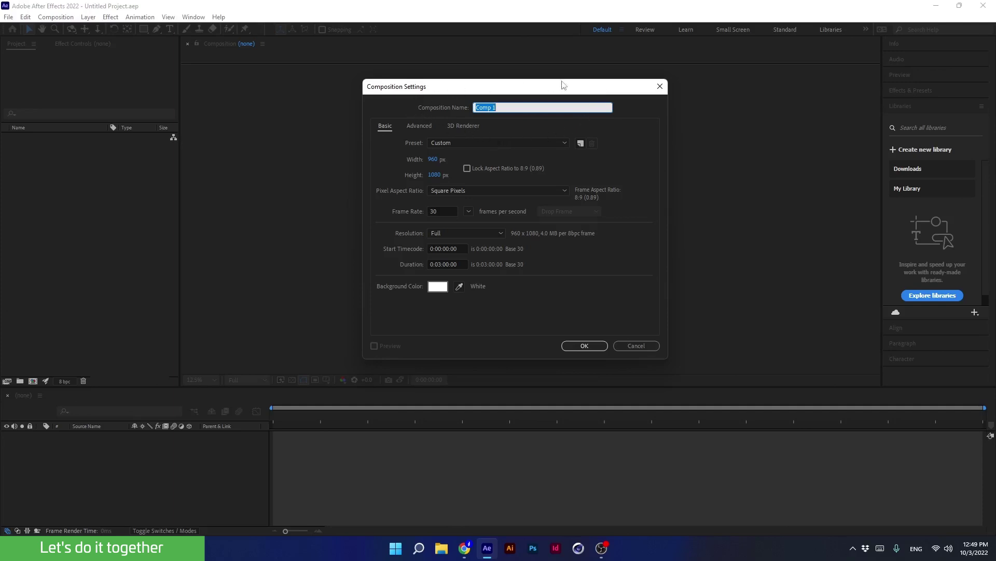
text(M)
key(Caps_Lock)
text(aster)
key(Caps_Lock)
text(C)
key(Caps_Lock)
text(omp)
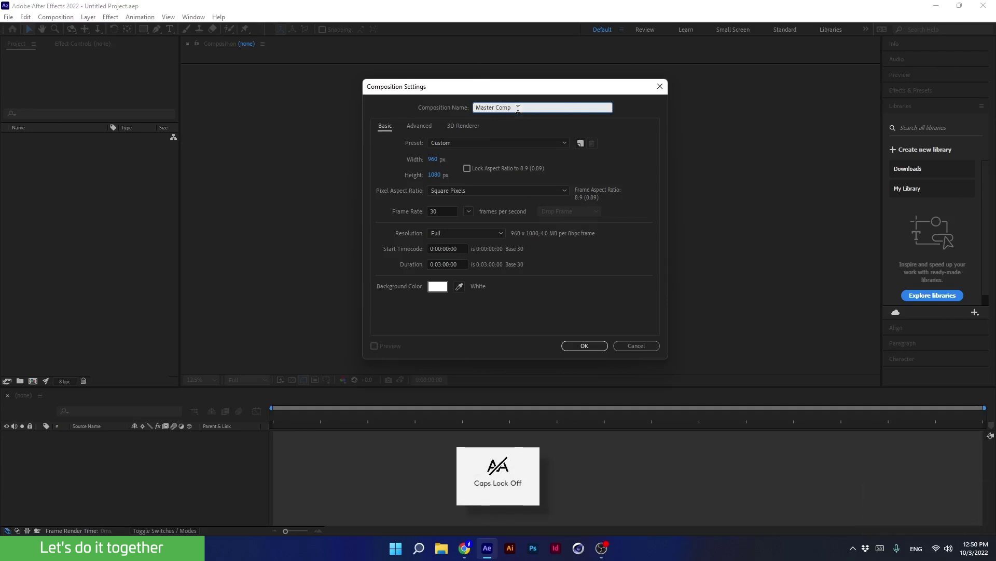
Step: Confirm the 'Master Comp' name and leave the Preset on Custom
drag(515, 105, 469, 107)
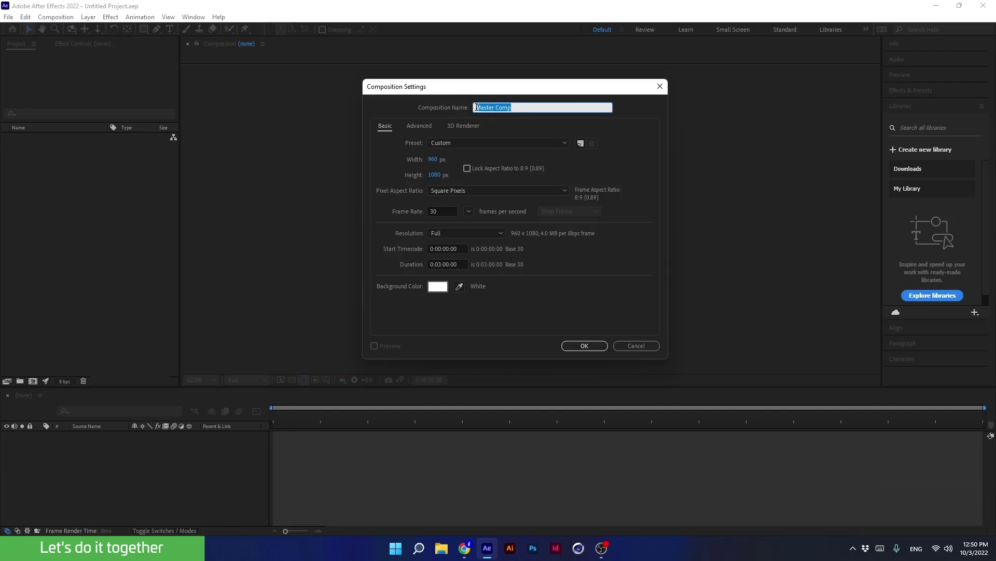
click(428, 104)
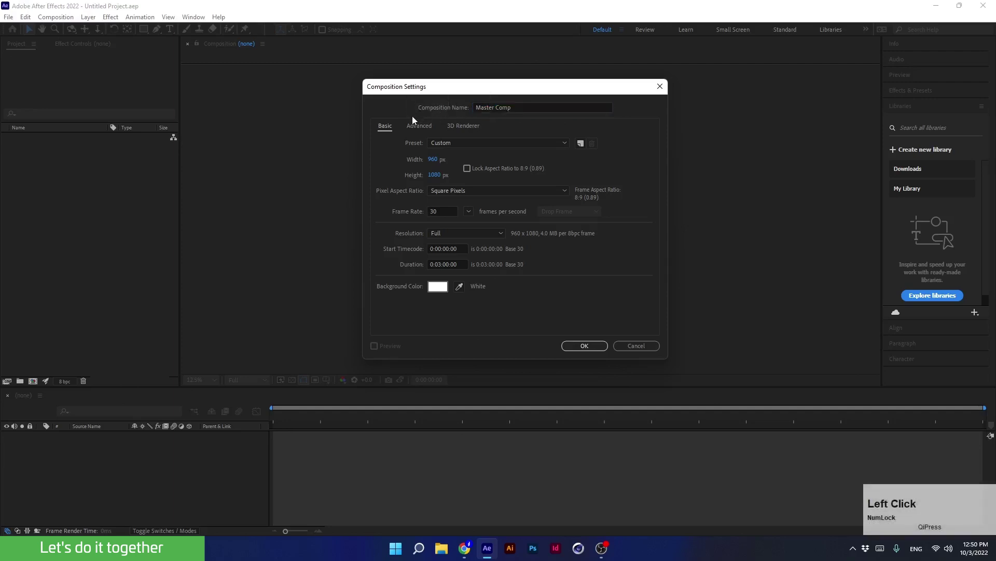
click(433, 143)
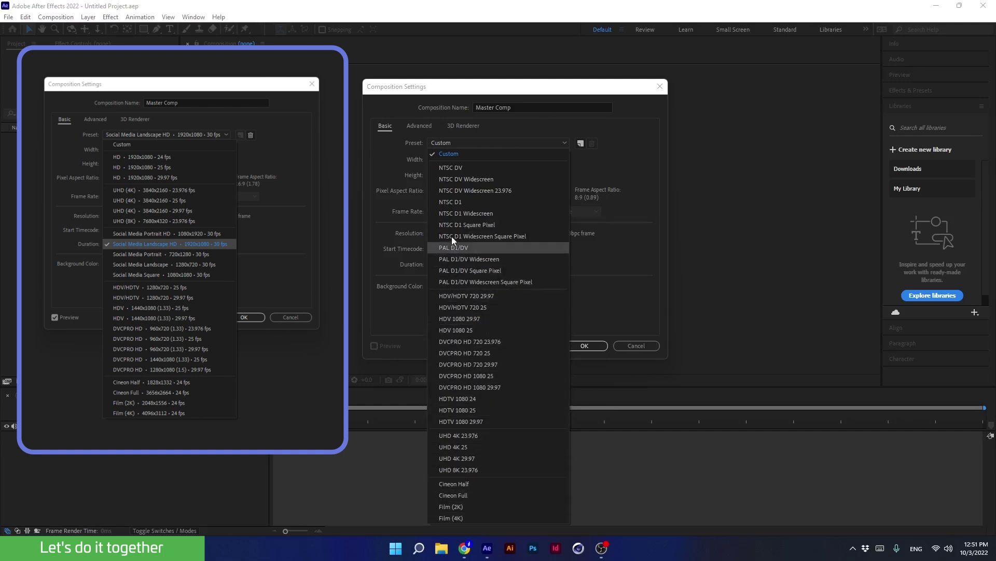
click(391, 159)
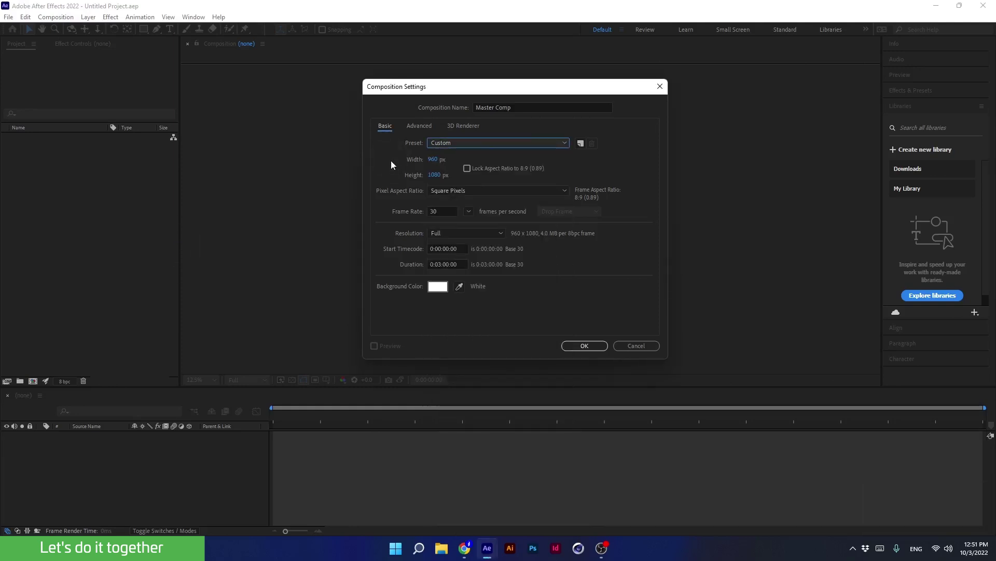
Step: Set the composition width to 1920 and height to 1080 pixels
click(427, 159)
text(1920)
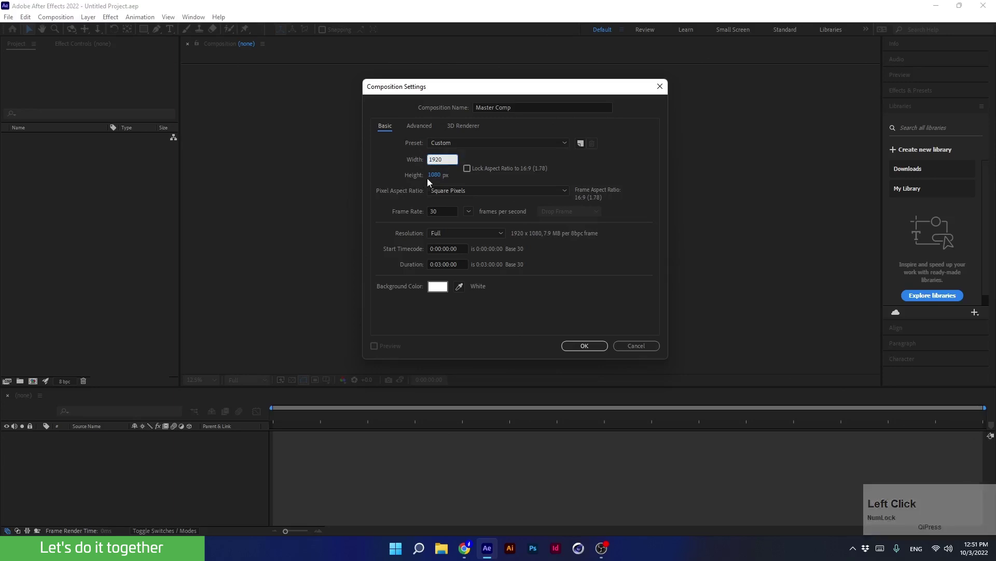
click(428, 176)
click(406, 171)
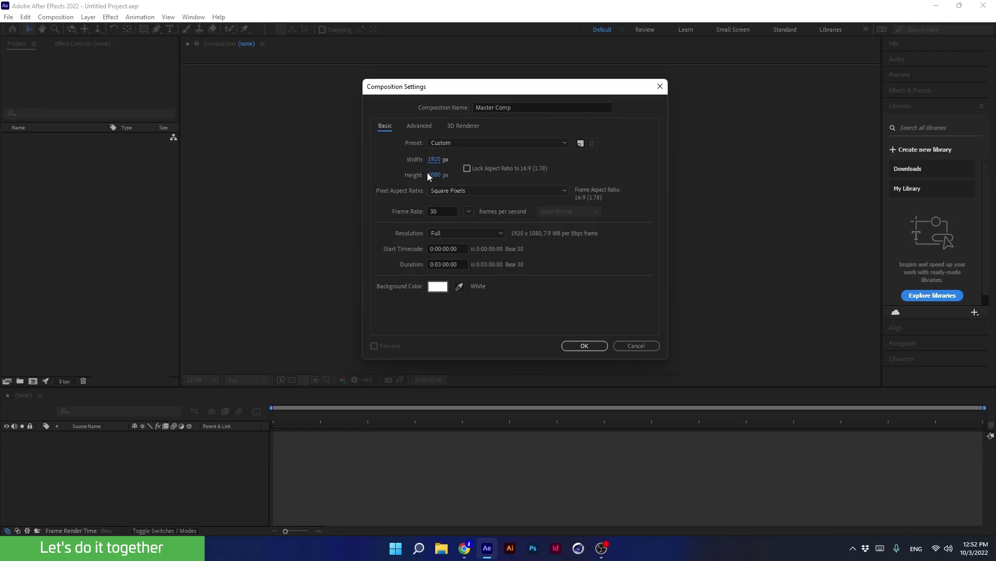
Step: Double the frame with math entries to 3840 × 2160
click(433, 160)
click(394, 167)
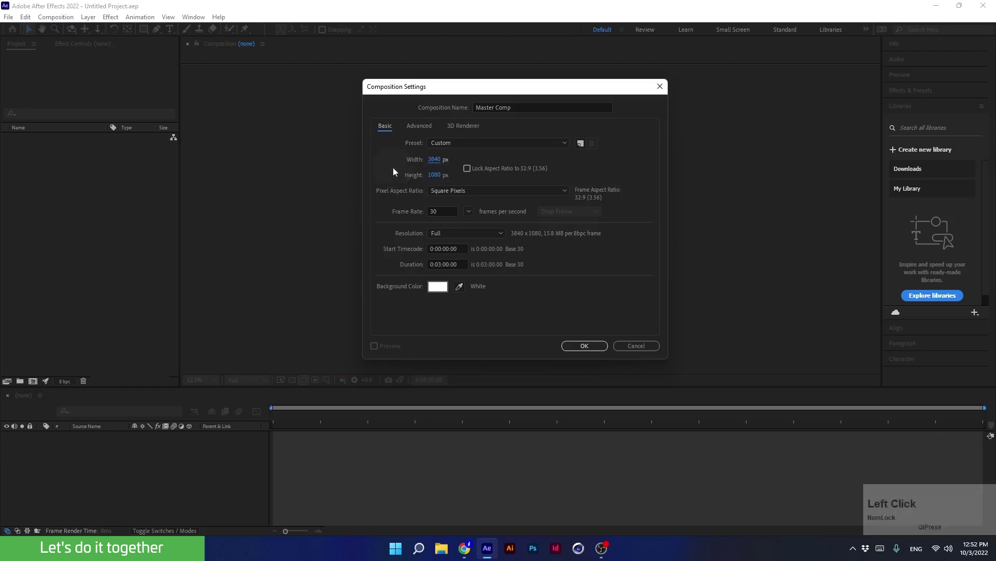
click(433, 175)
key(Right)
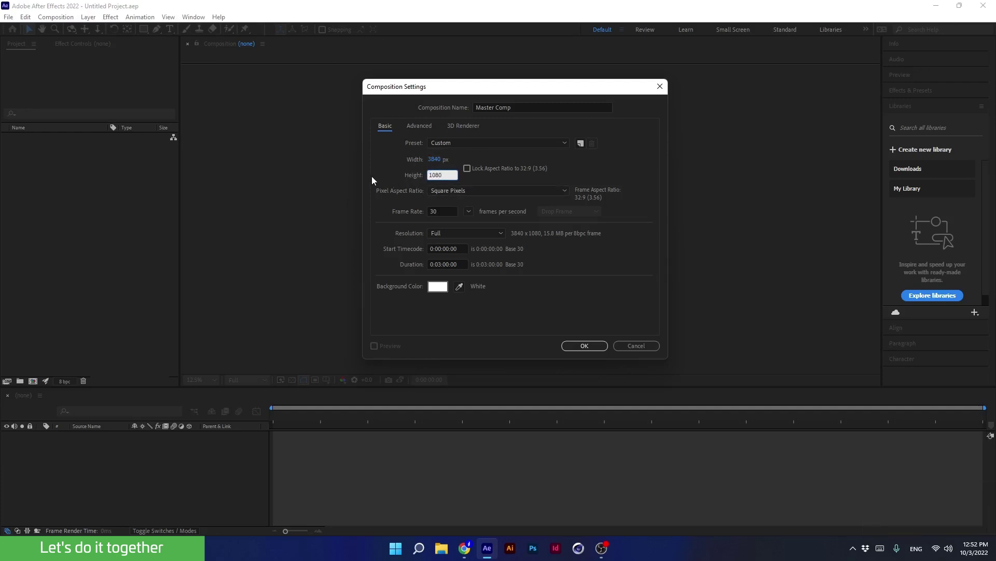
text(*2)
click(382, 167)
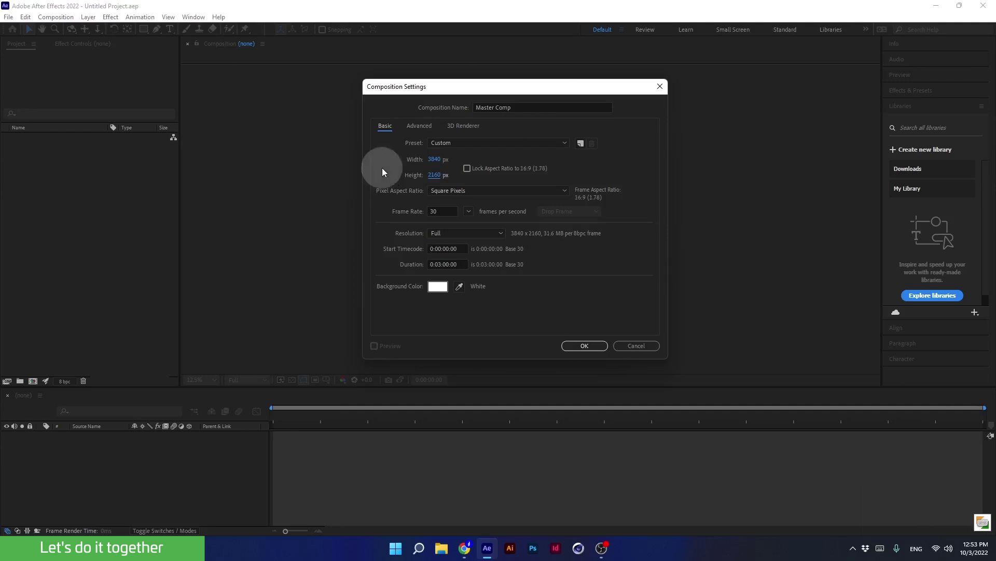
Step: Halve height and width with '/2' entries, returning the frame to 1920 × 1080
click(435, 176)
key(Right)
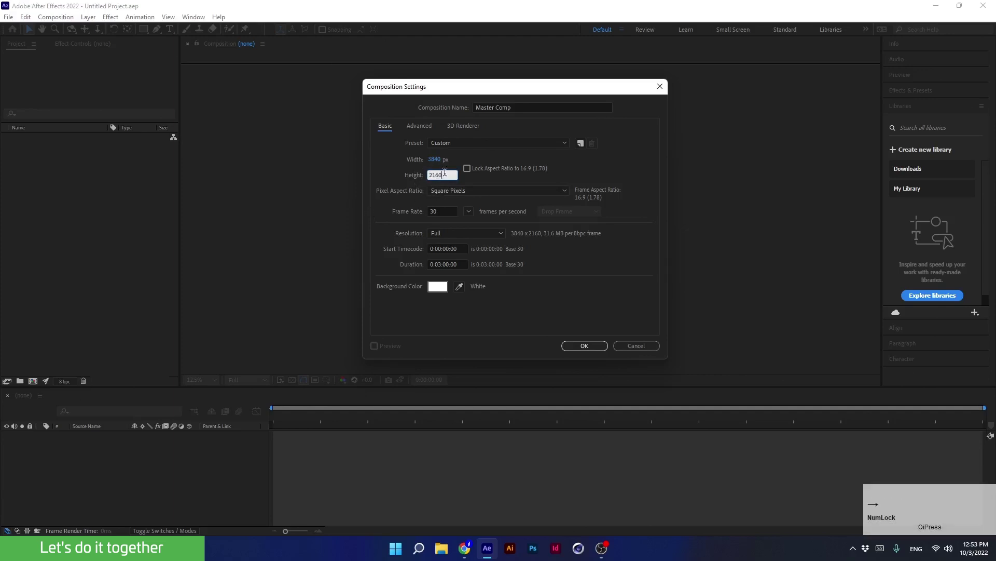
text(/2)
click(379, 175)
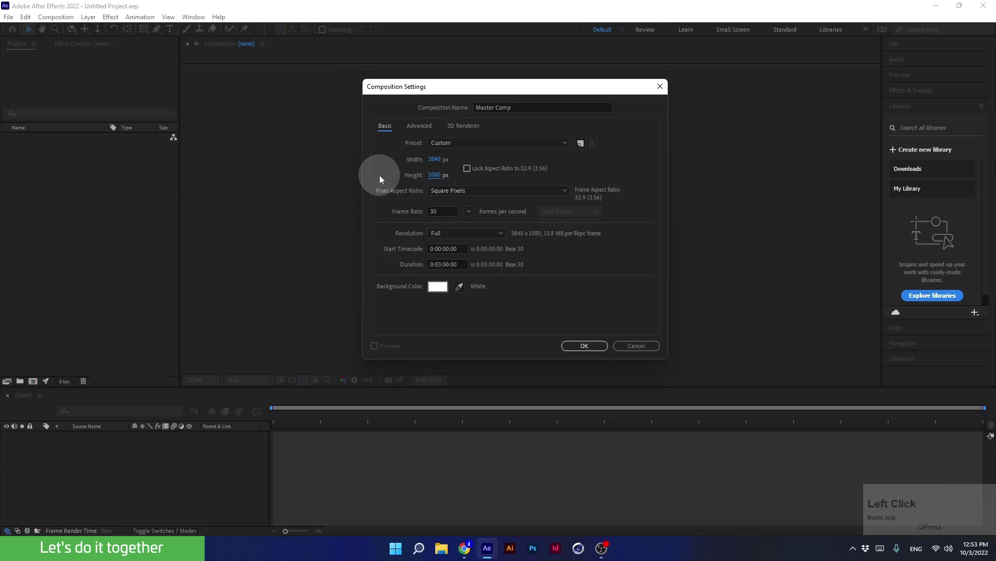
click(434, 160)
key(Right)
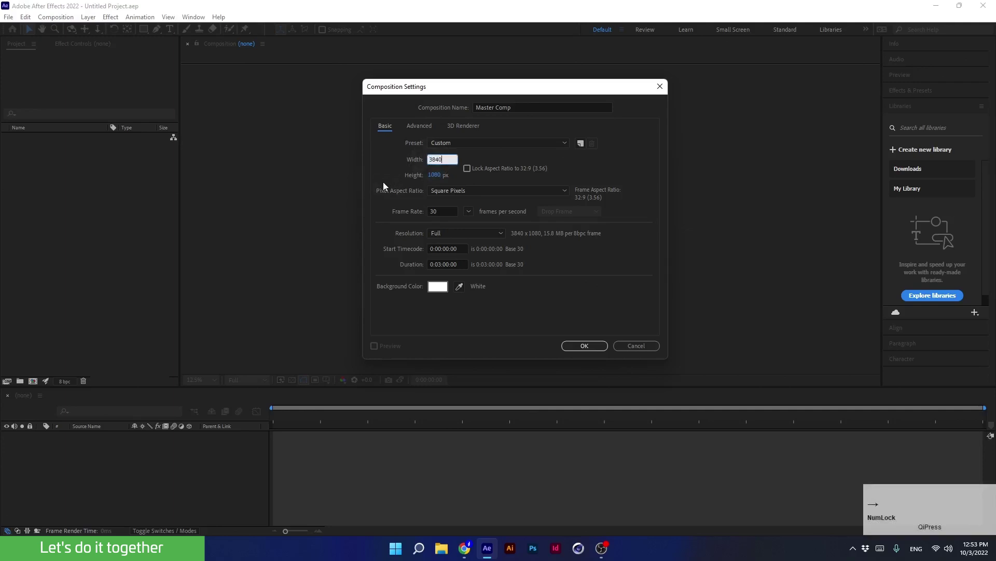
text(/2)
click(387, 173)
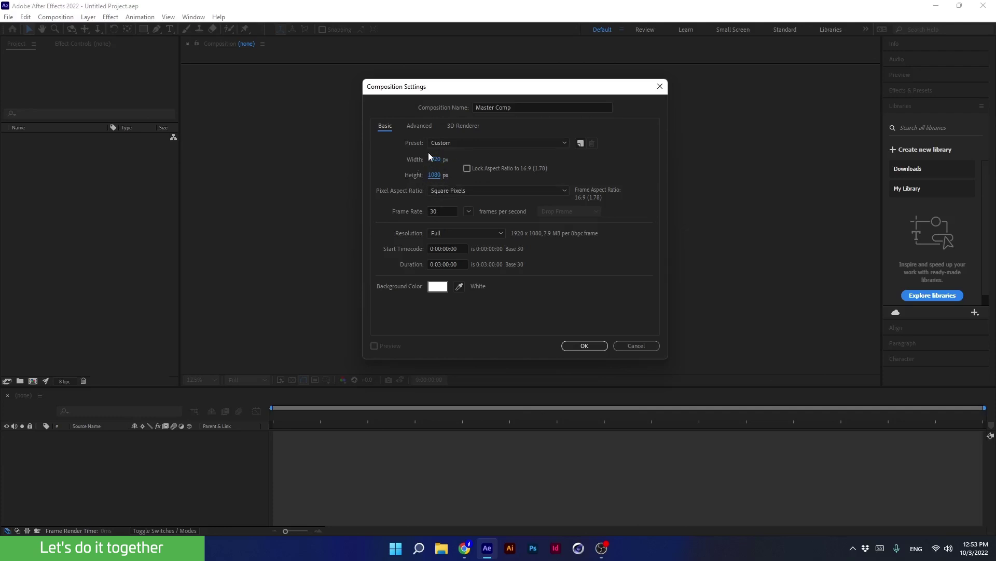
Step: Lock the 16:9 aspect ratio, scrub the size down, then restore width 1920 × 1080
click(467, 169)
drag(435, 160, 326, 166)
mouse_move(437, 161)
mouse_down()
mouse_move(403, 168)
mouse_move(445, 159)
mouse_move(435, 162)
mouse_up()
click(433, 159)
text(1920)
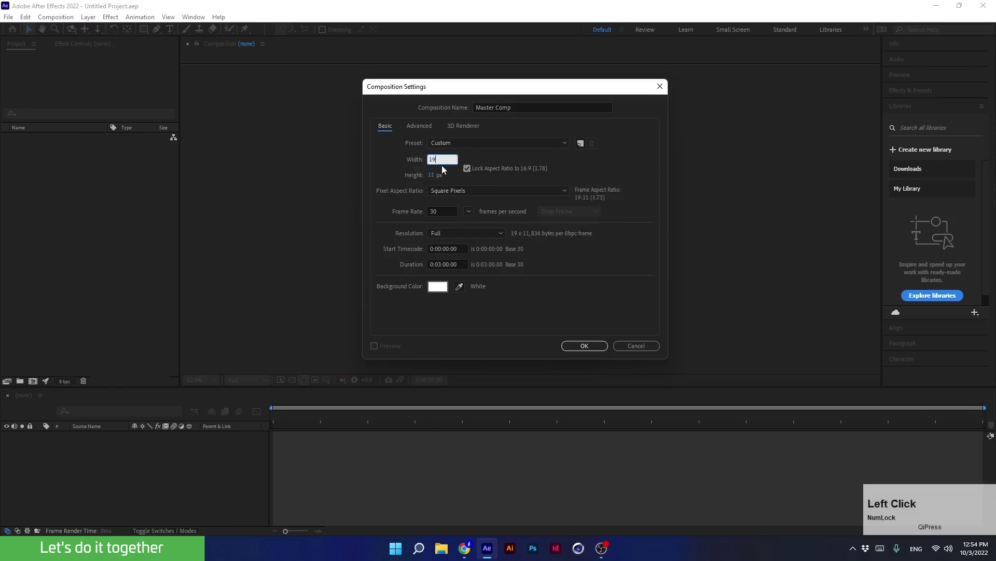
click(401, 164)
Step: Unlock the aspect ratio and try a square 1080 width, scrubbing to about 1293 and back
click(467, 169)
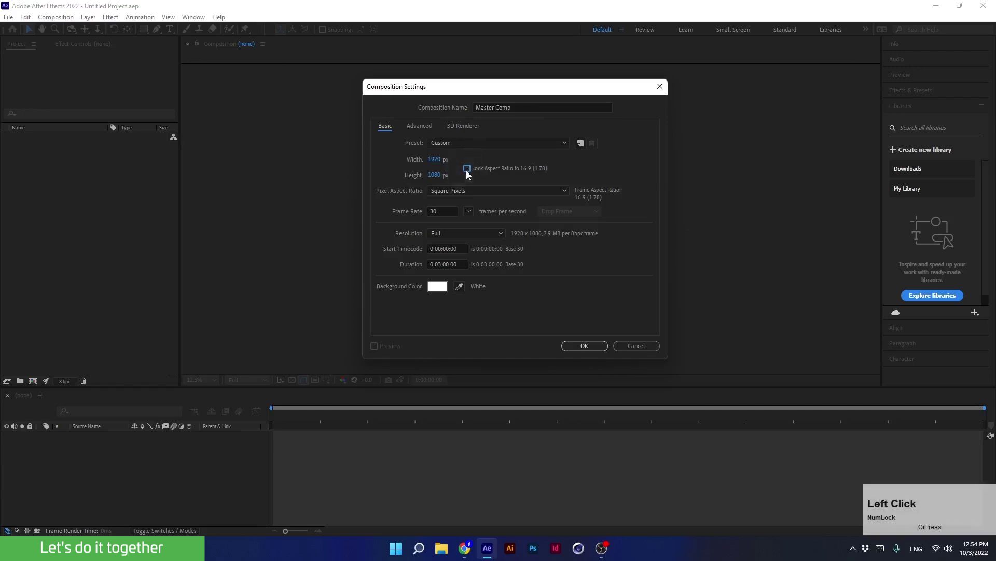
click(435, 159)
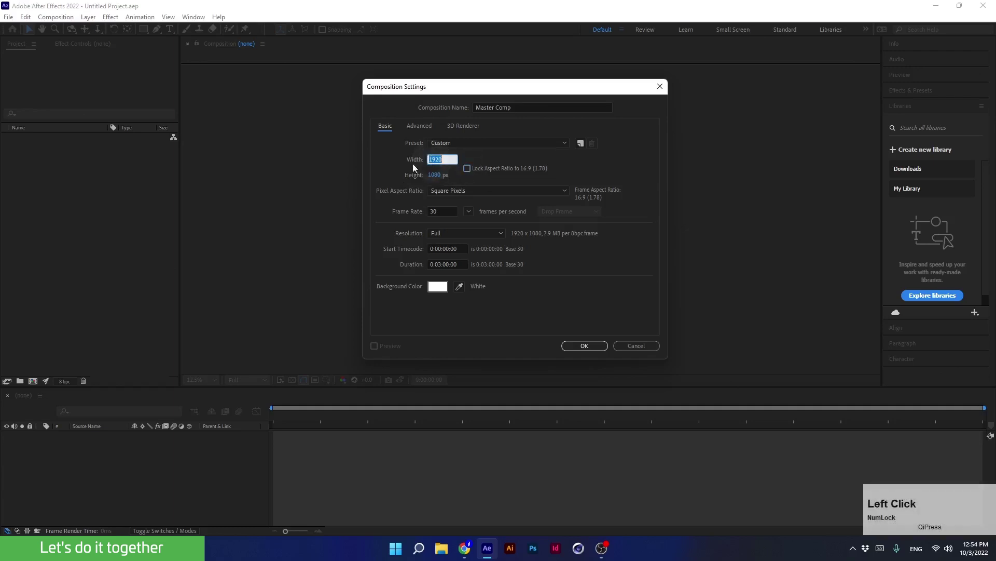
text(1080)
click(377, 160)
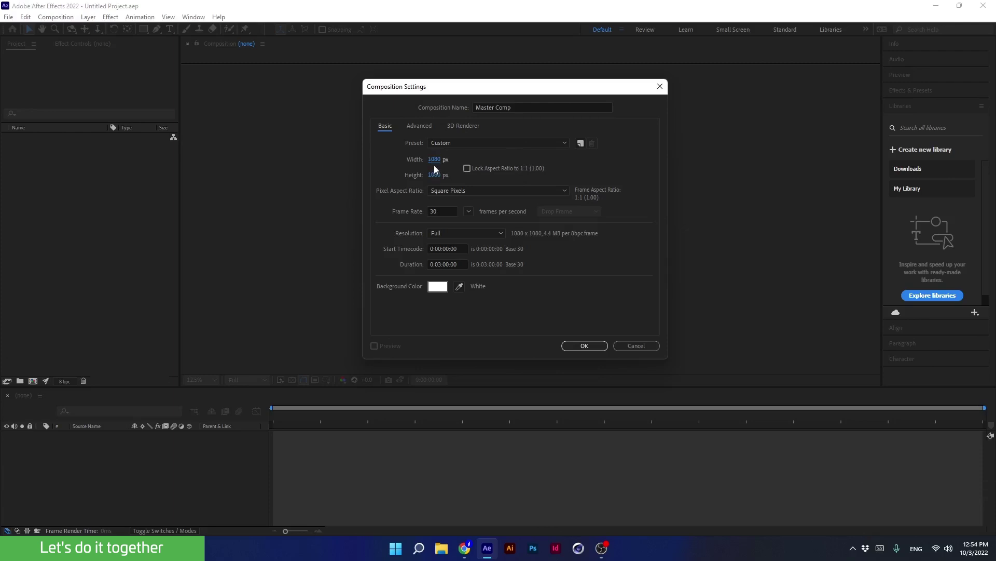
mouse_move(434, 160)
mouse_down()
mouse_move(379, 163)
mouse_move(549, 166)
mouse_move(474, 155)
mouse_move(382, 159)
mouse_move(434, 162)
mouse_up()
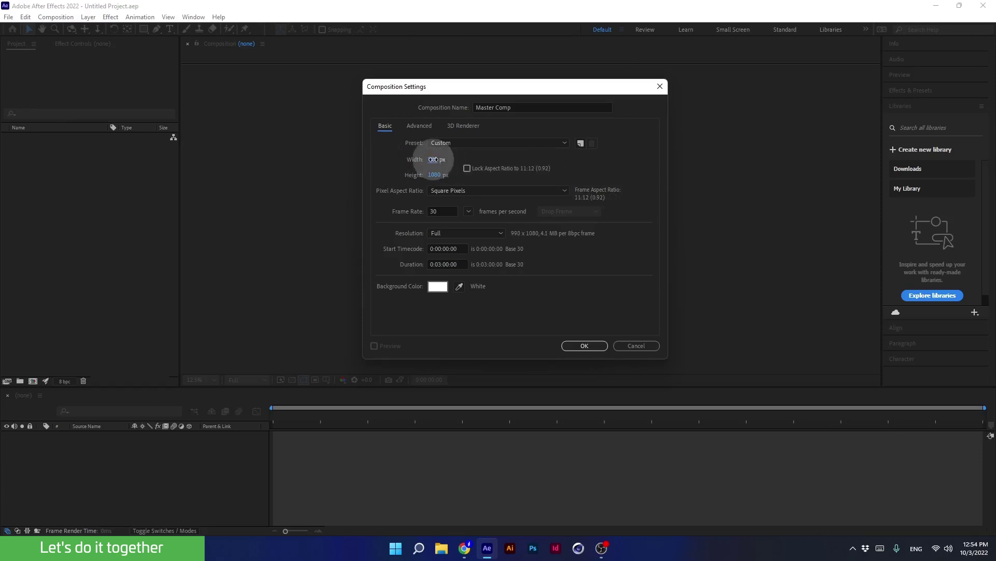
click(433, 160)
text(1080)
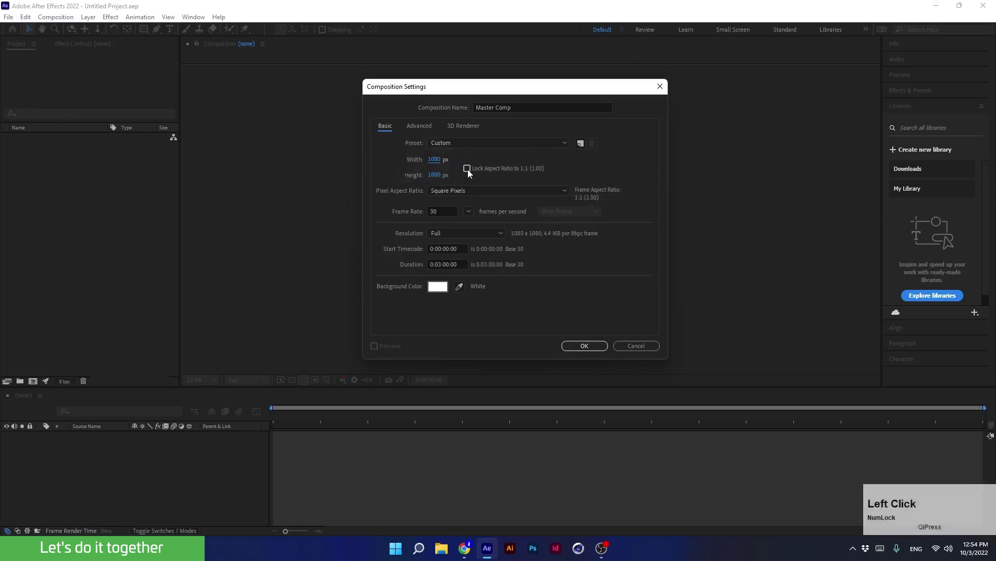
Step: Lock the square 1:1 ratio, scrub it smaller, then restore 1080 × 1080
click(467, 170)
drag(434, 159, 395, 159)
click(434, 159)
text(1080)
click(469, 181)
Step: Set the width back to 1920 for a 1920 × 1080 frame
click(427, 159)
text(1)
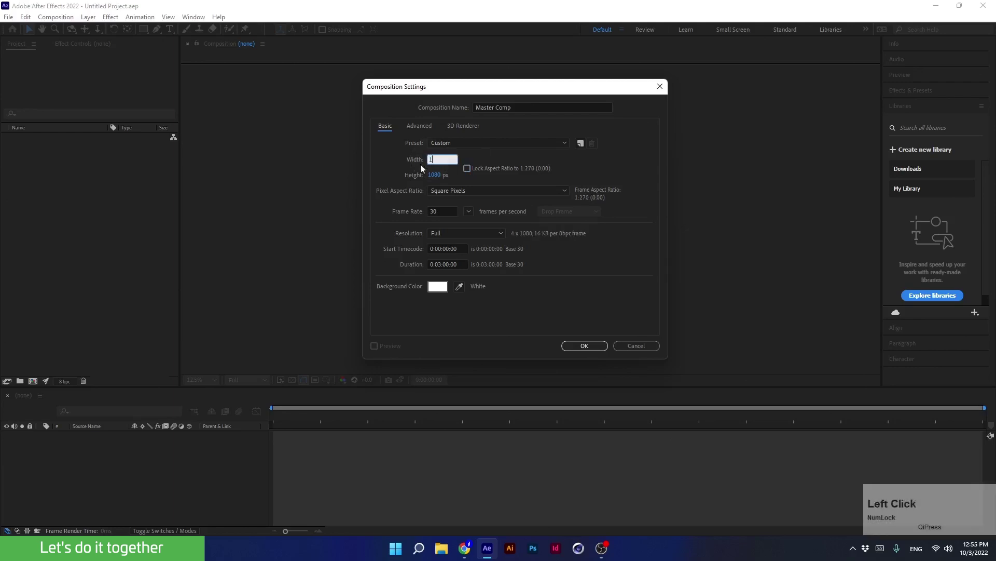
text(920)
click(399, 154)
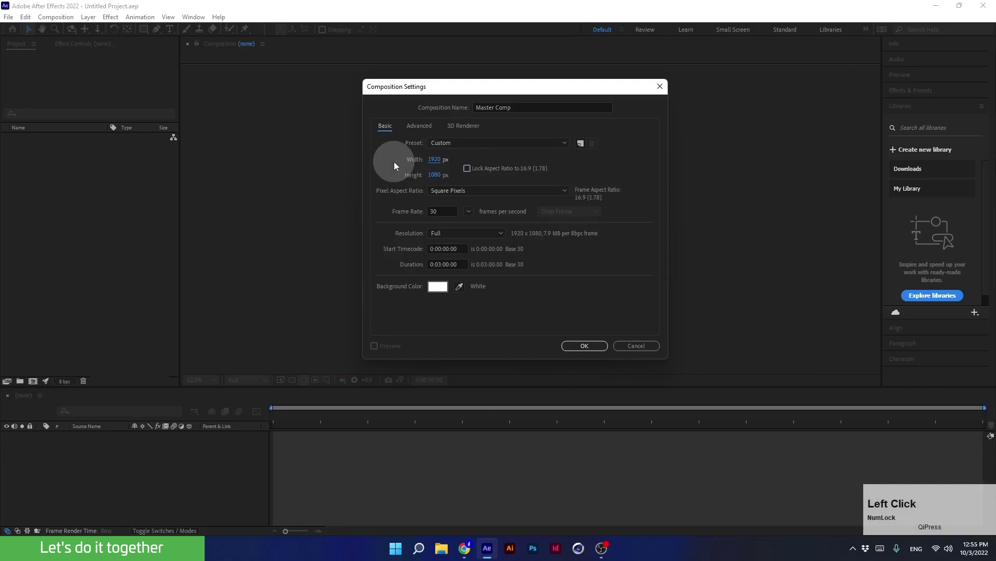
Step: Set the frame rate to 24 fps, making the preset HDTV 1080 24, and view Resolution options
click(412, 211)
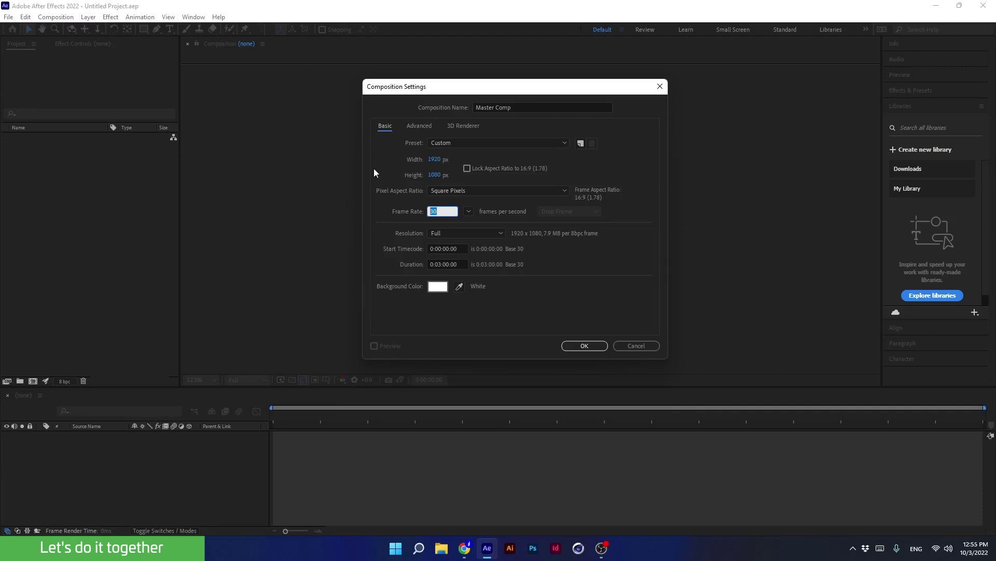
text(24)
click(385, 213)
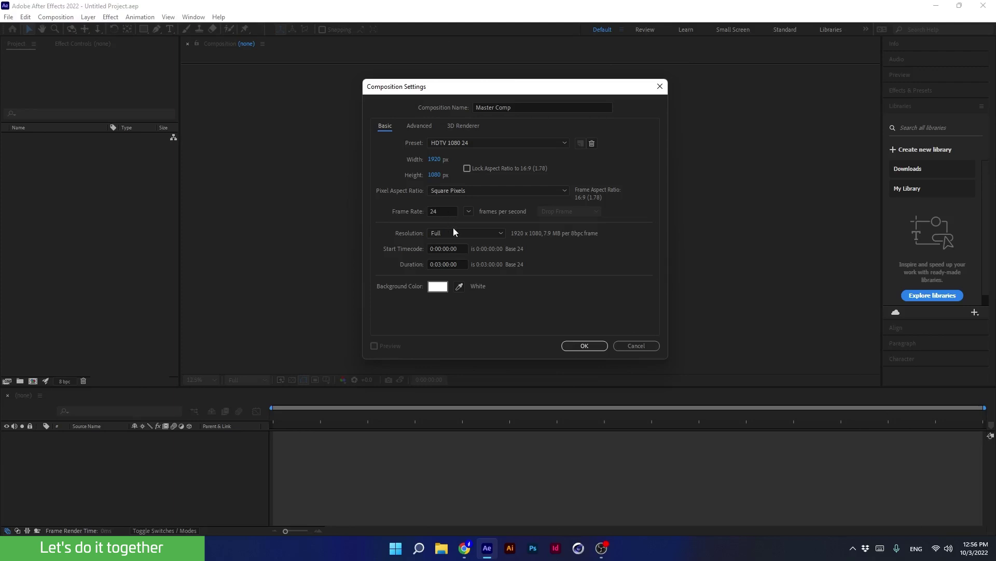
click(453, 230)
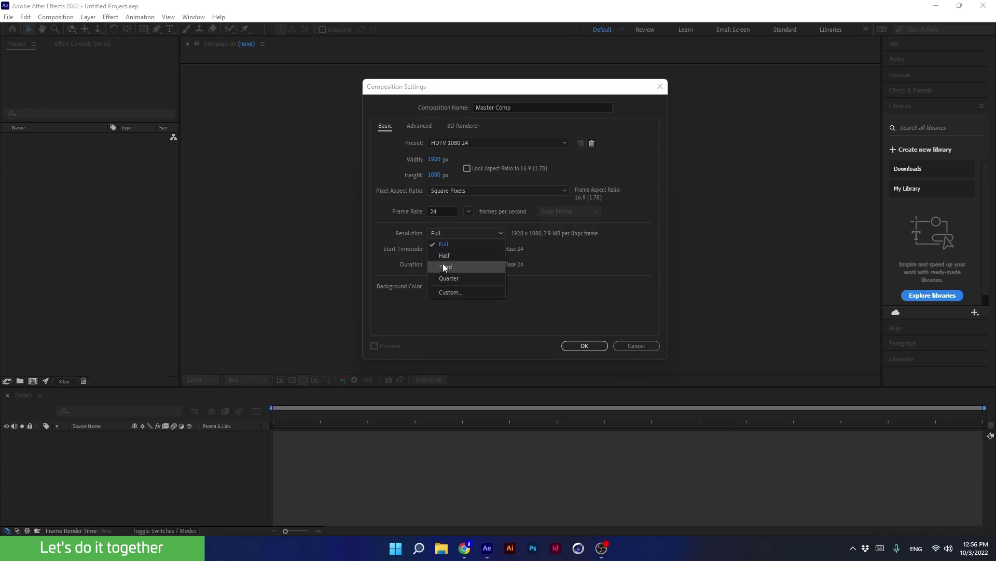
Step: Keep the composition resolution at Full
click(439, 245)
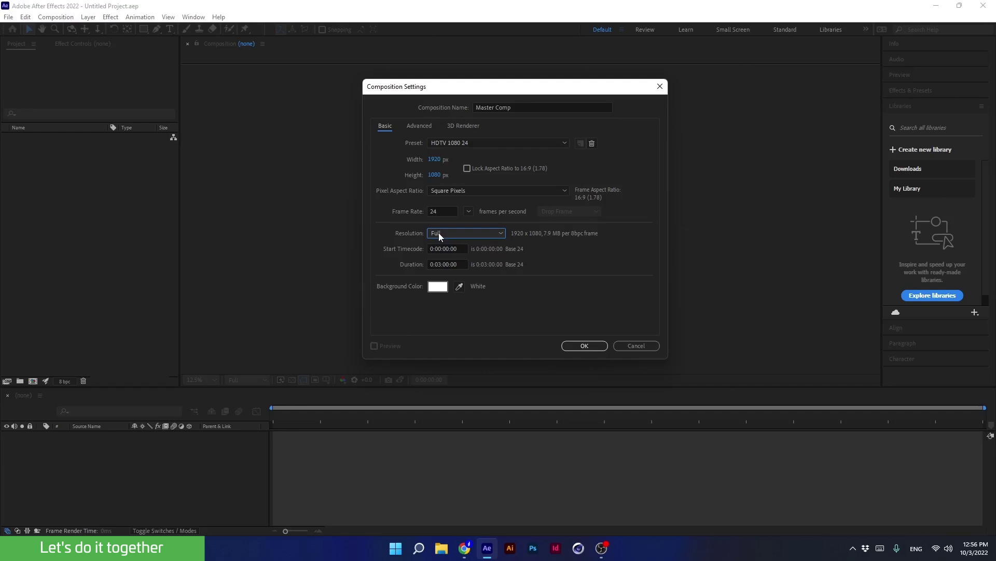
click(465, 242)
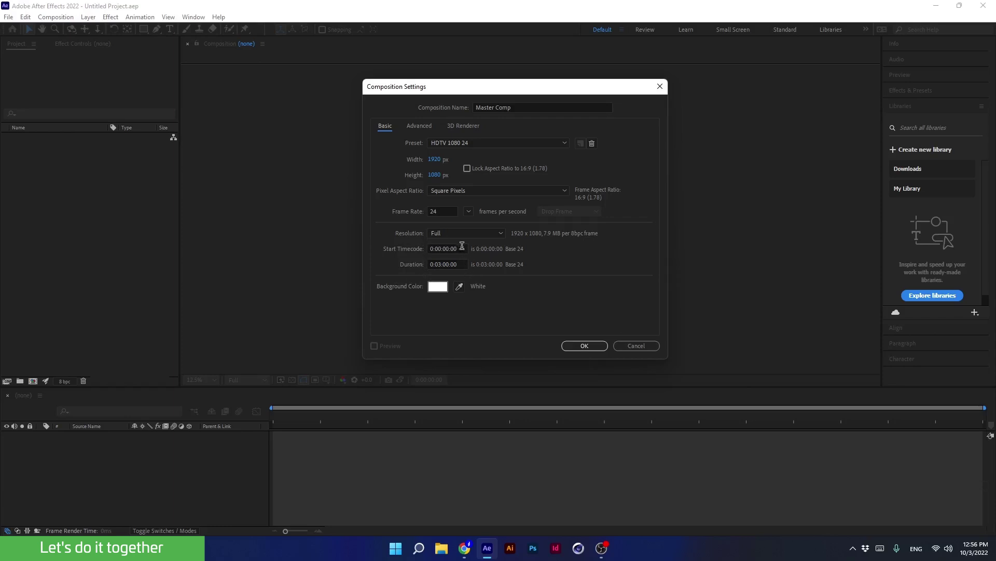
Step: Edit the Duration field so it reads 0:03:00:00
click(434, 263)
click(433, 263)
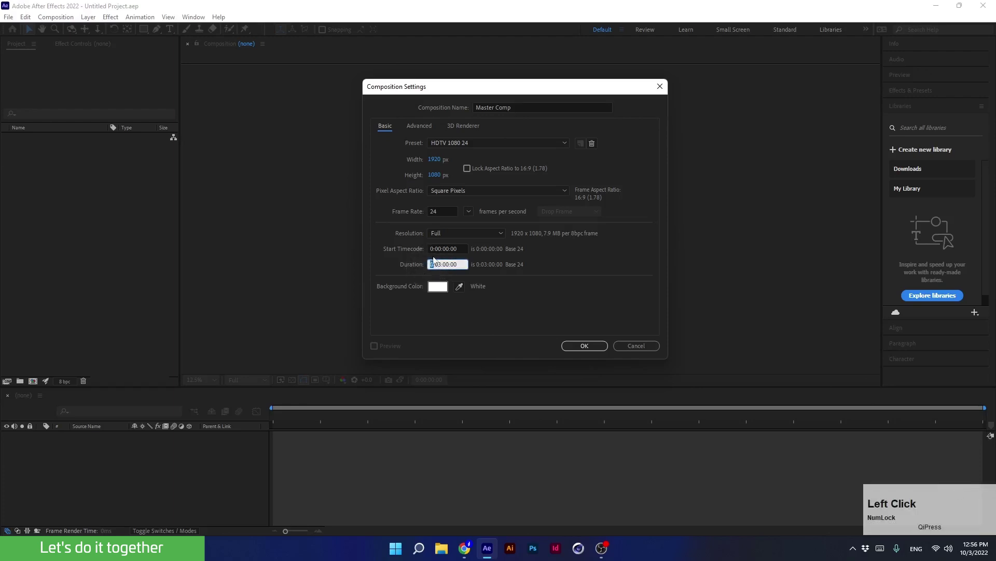
double_click(436, 263)
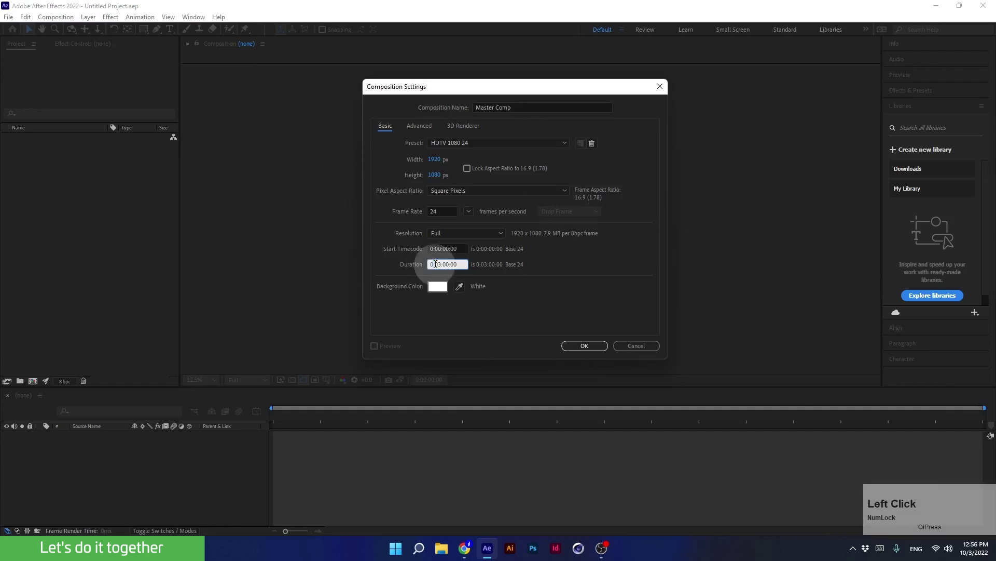
click(445, 263)
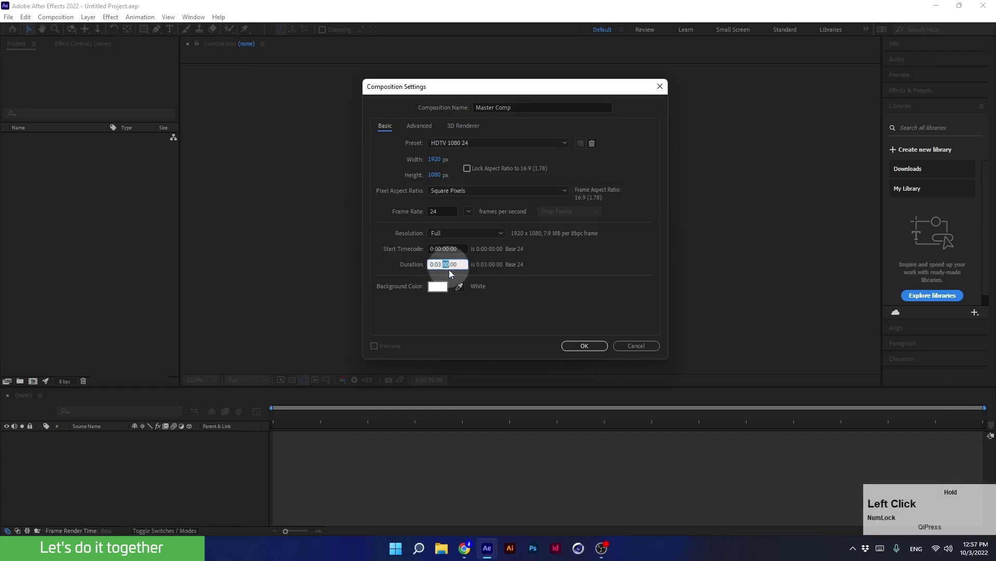
click(451, 264)
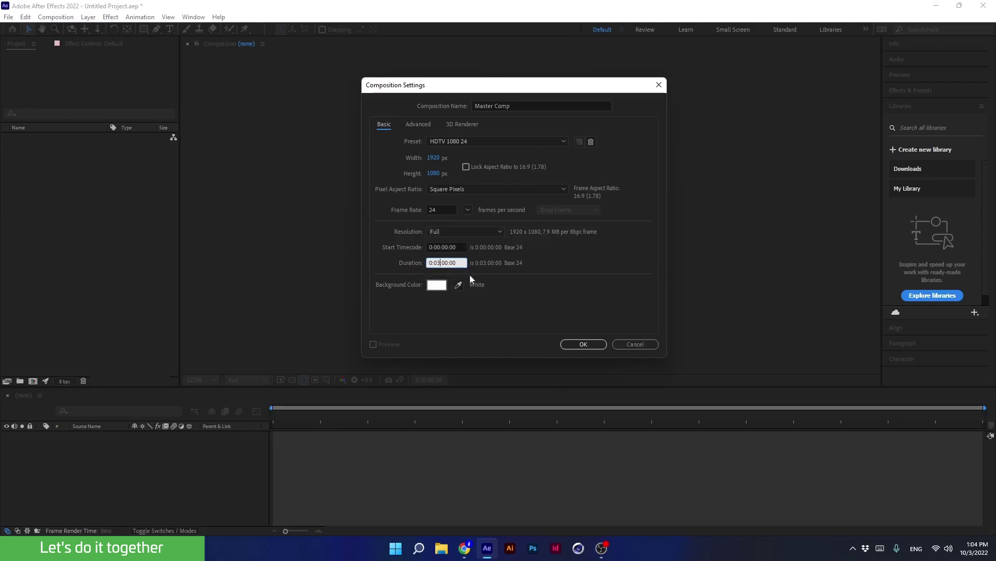
click(459, 261)
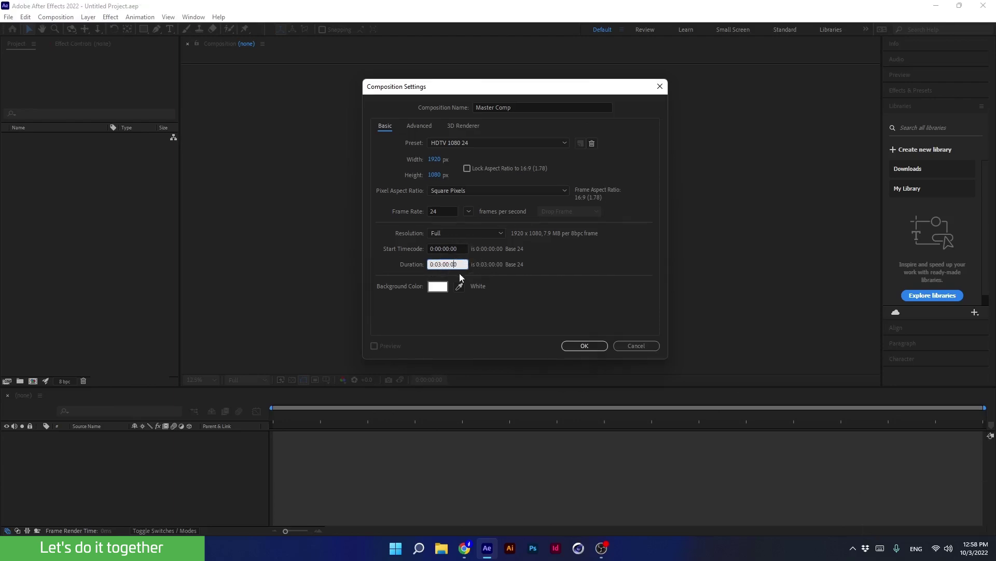
Step: Confirm the FFFFFF white background colour and nudge the settings dialog slightly
click(443, 290)
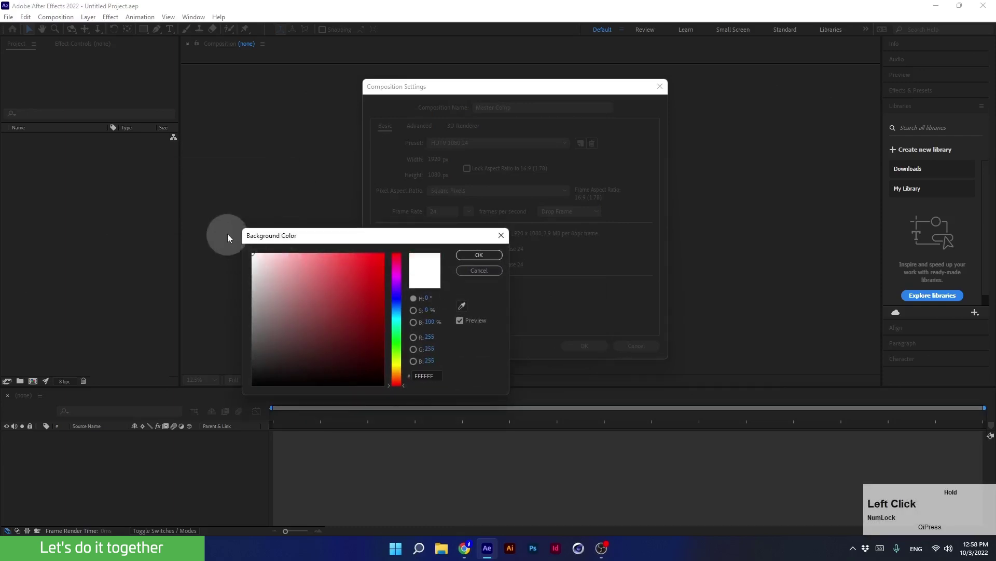
click(466, 255)
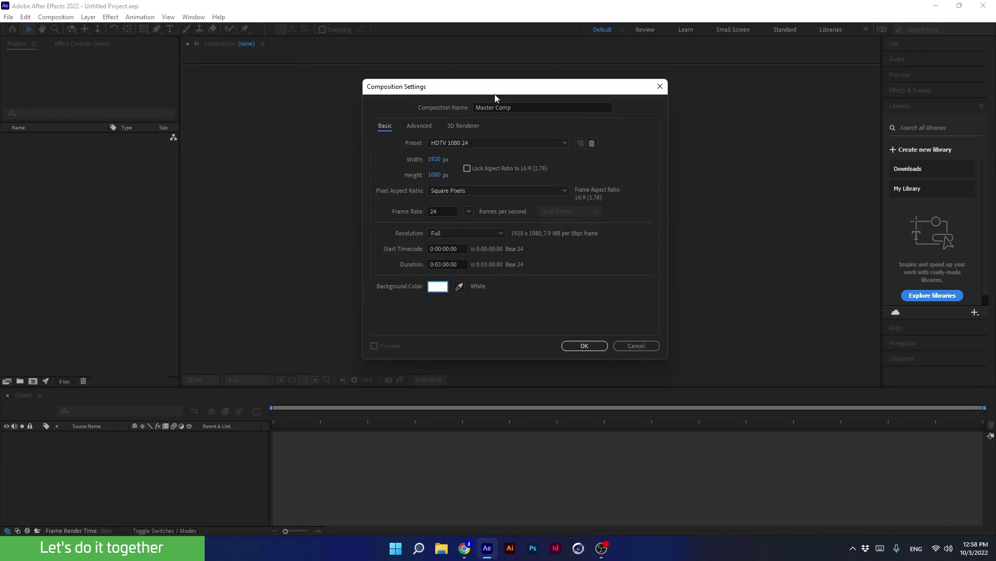
drag(494, 93, 489, 90)
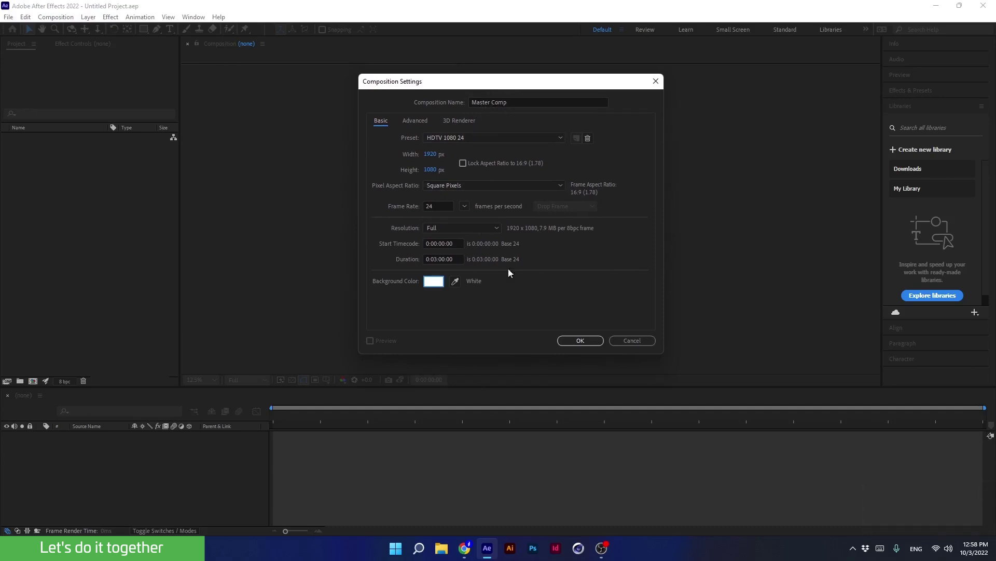
Step: Confirm the Master Comp settings and set the viewer magnification to Fit to show the white frame
click(579, 340)
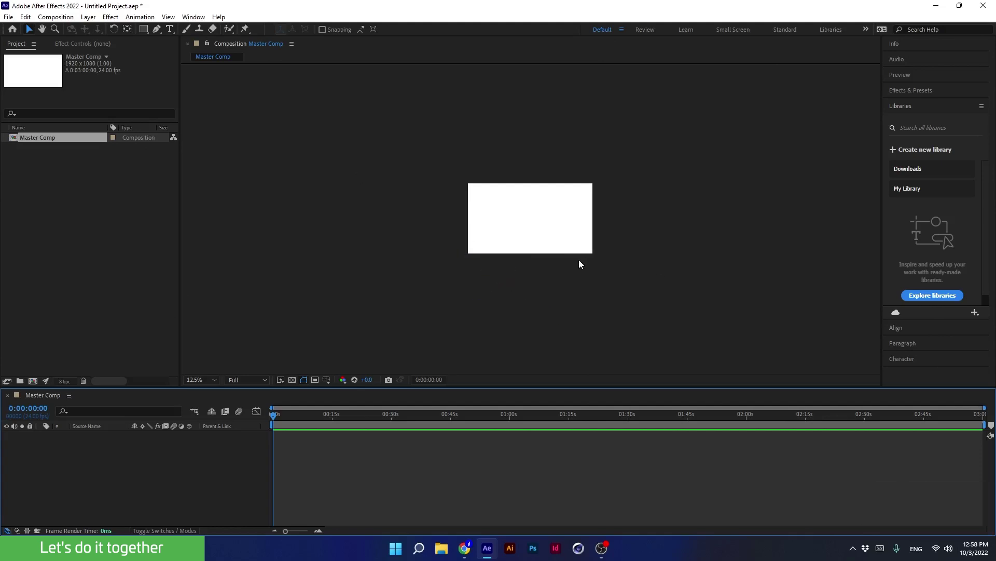
scroll(579, 262, up, 5)
scroll(579, 264, down, 6)
scroll(580, 266, up, 2)
scroll(579, 266, up, 4)
scroll(579, 266, down, 6)
scroll(578, 267, up, 4)
scroll(581, 270, down, 4)
scroll(581, 270, up, 2)
click(197, 379)
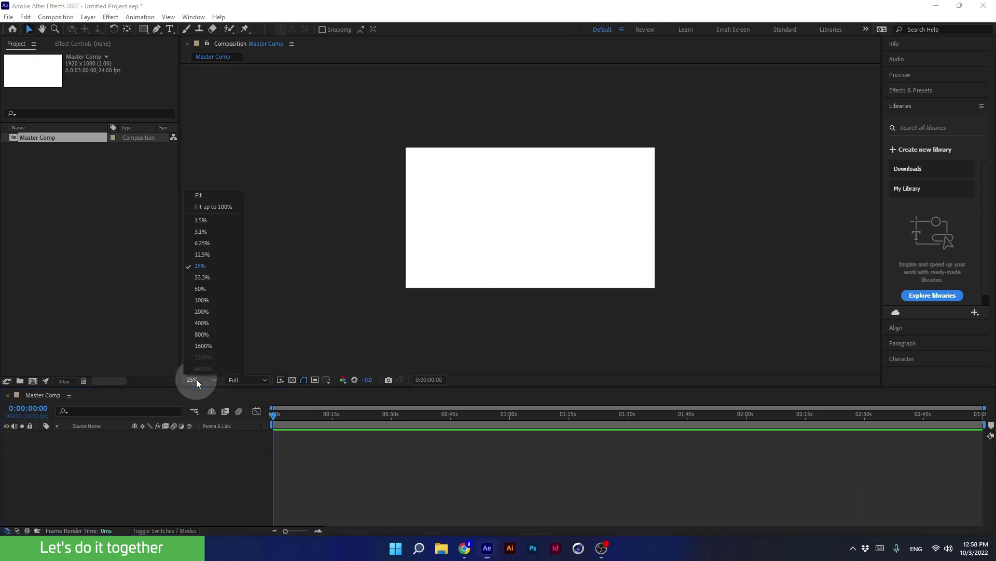
click(199, 196)
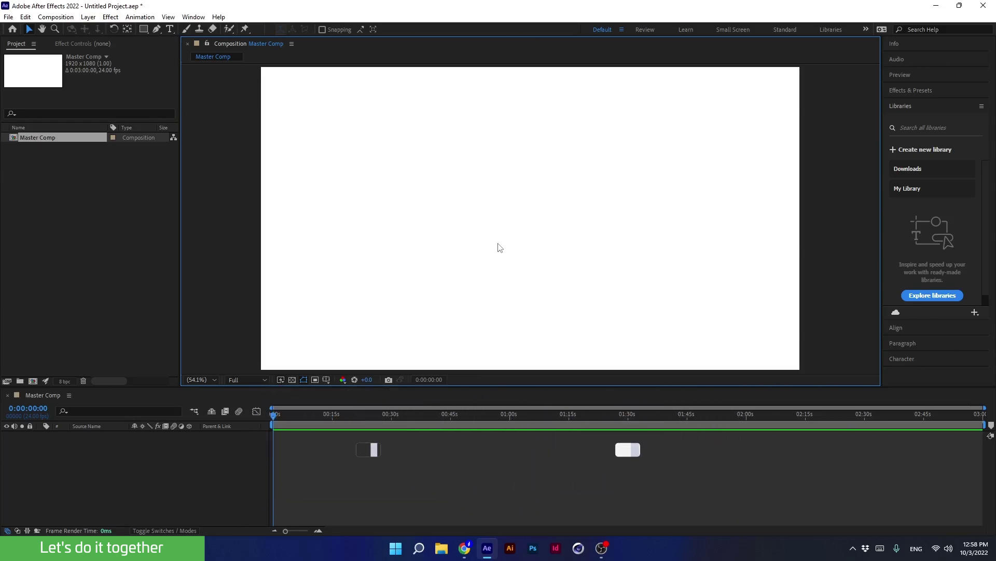
Step: Switch the keyboard layout to English (United States) and reopen Master Comp's composition settings
click(916, 548)
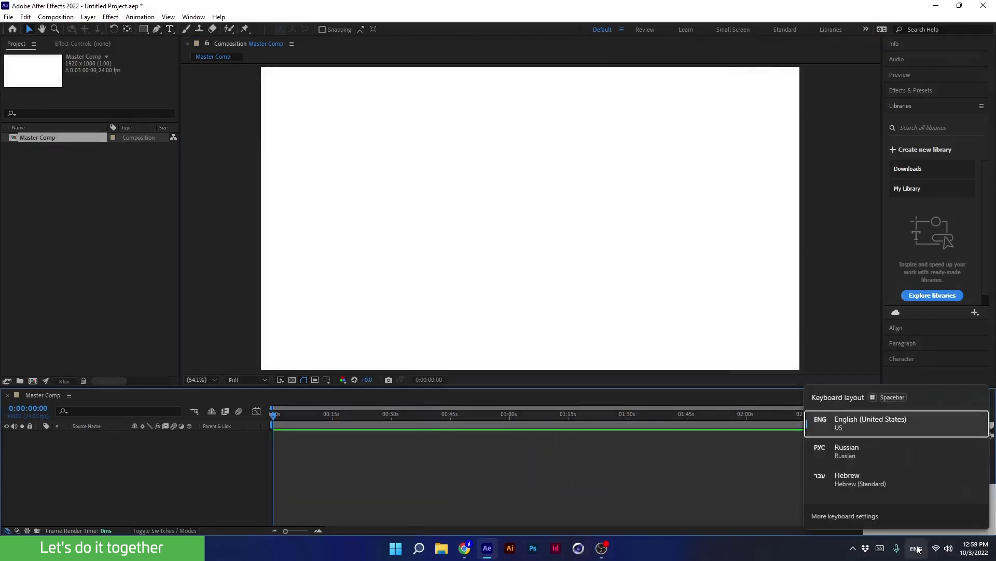
click(849, 420)
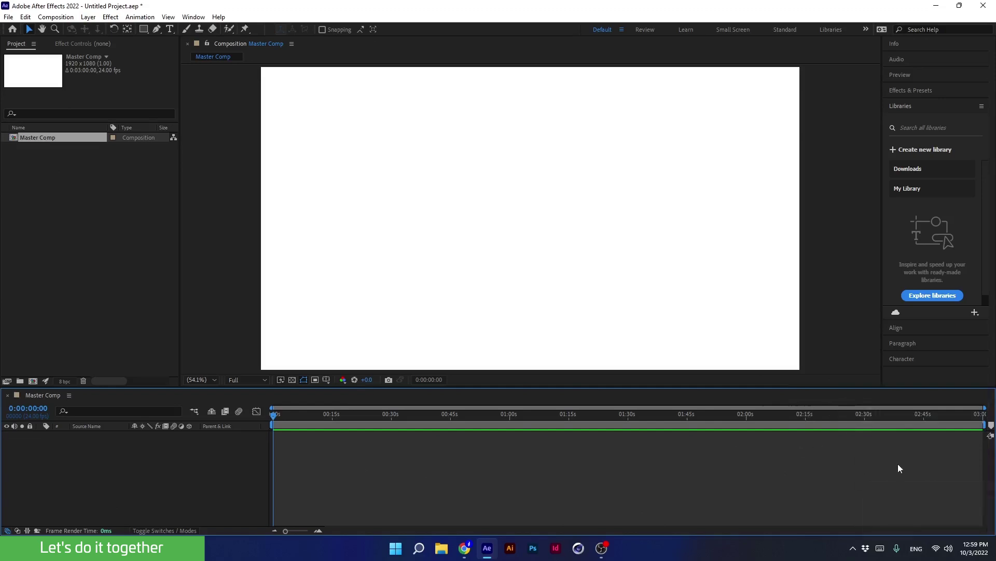
click(485, 243)
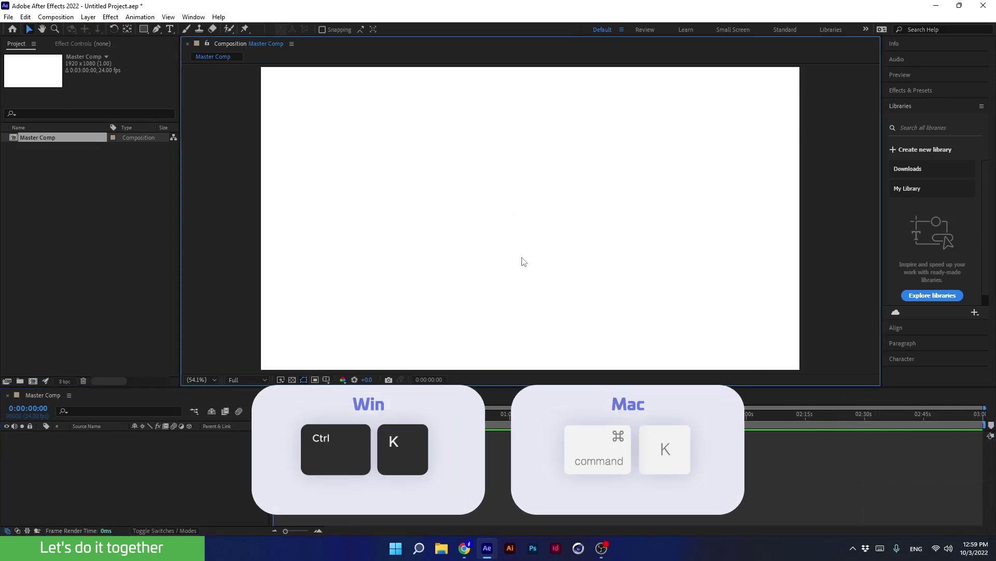
key(ctrl+k)
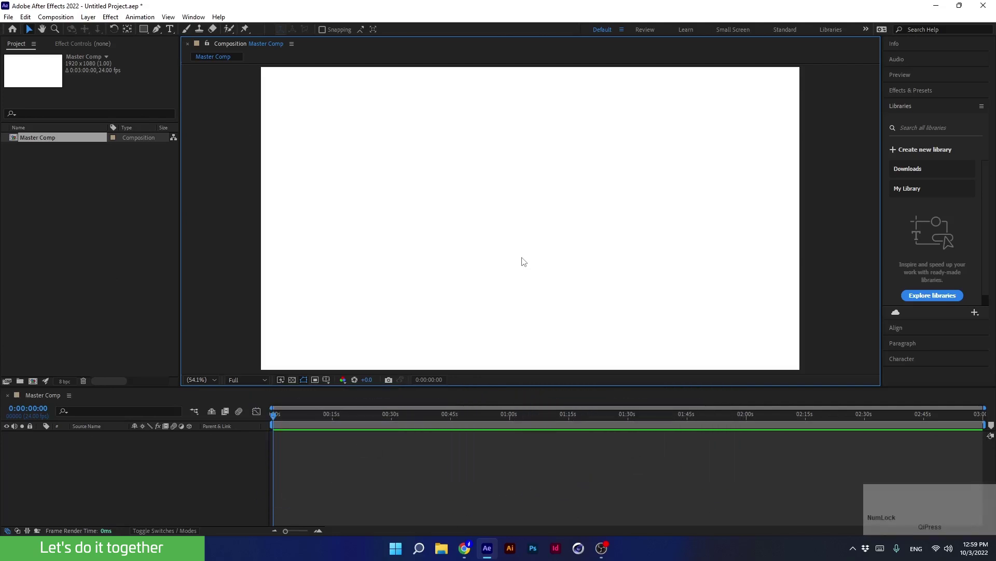
drag(446, 85, 633, 179)
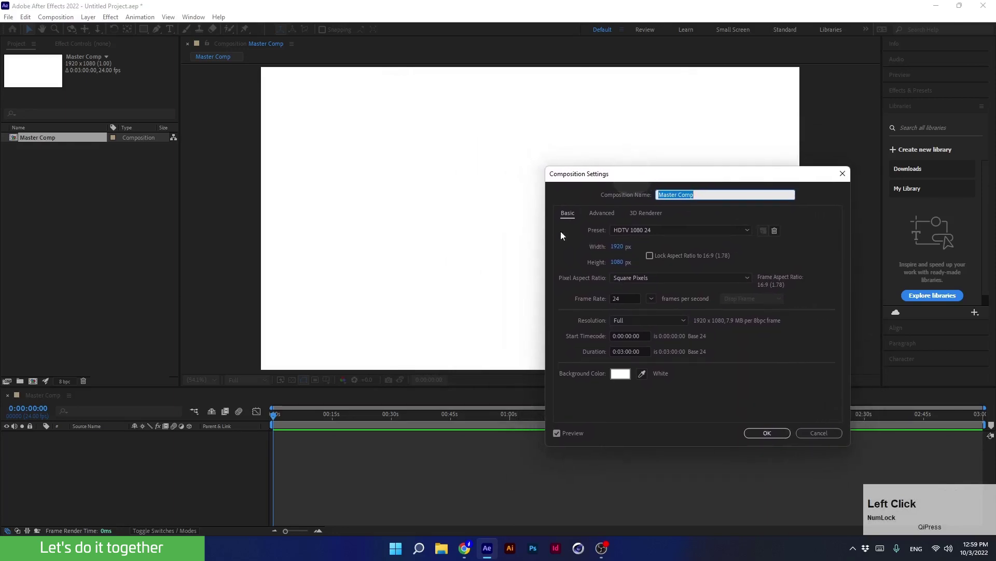
click(556, 432)
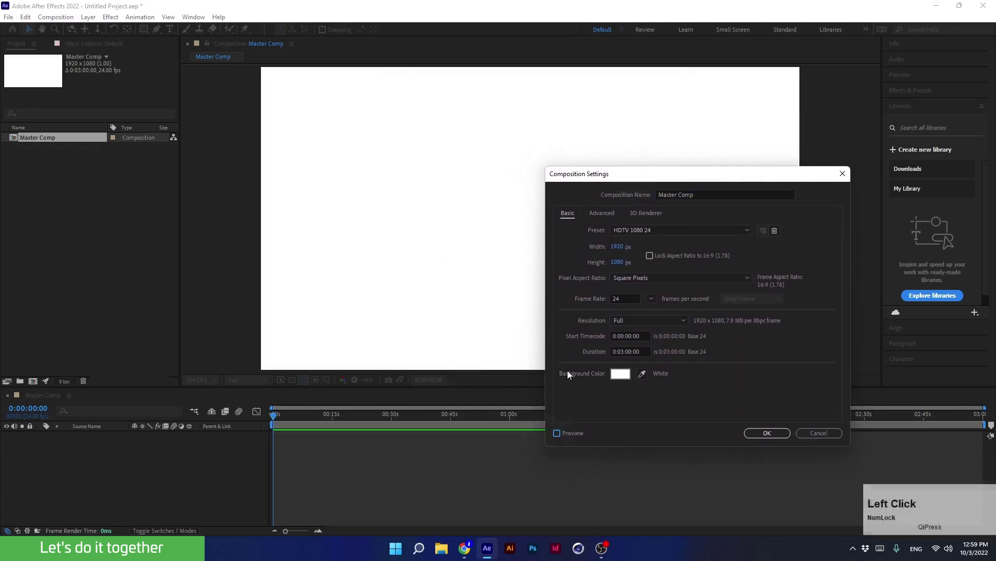
drag(616, 247, 574, 248)
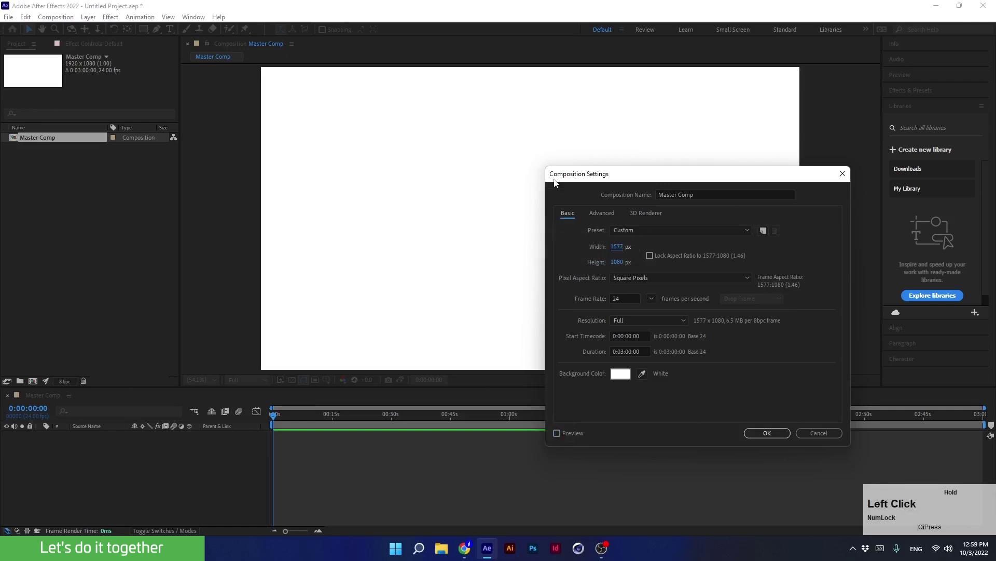
click(557, 433)
drag(617, 247, 548, 248)
mouse_move(619, 248)
mouse_down()
mouse_move(552, 246)
mouse_move(651, 251)
mouse_move(581, 271)
mouse_move(615, 262)
mouse_up()
click(615, 262)
text(1080)
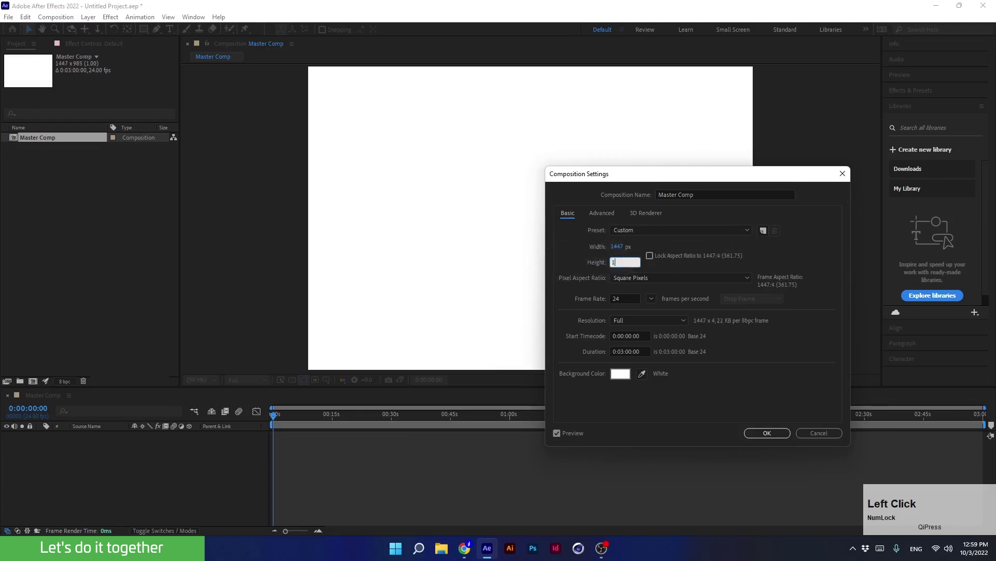
click(609, 244)
text(1920)
key(Return)
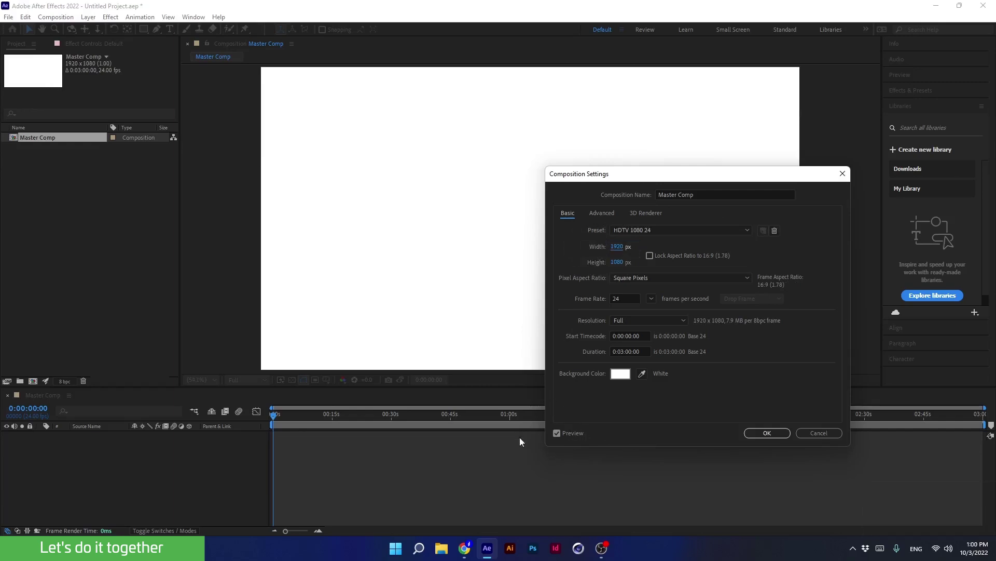
drag(597, 174, 620, 213)
click(789, 473)
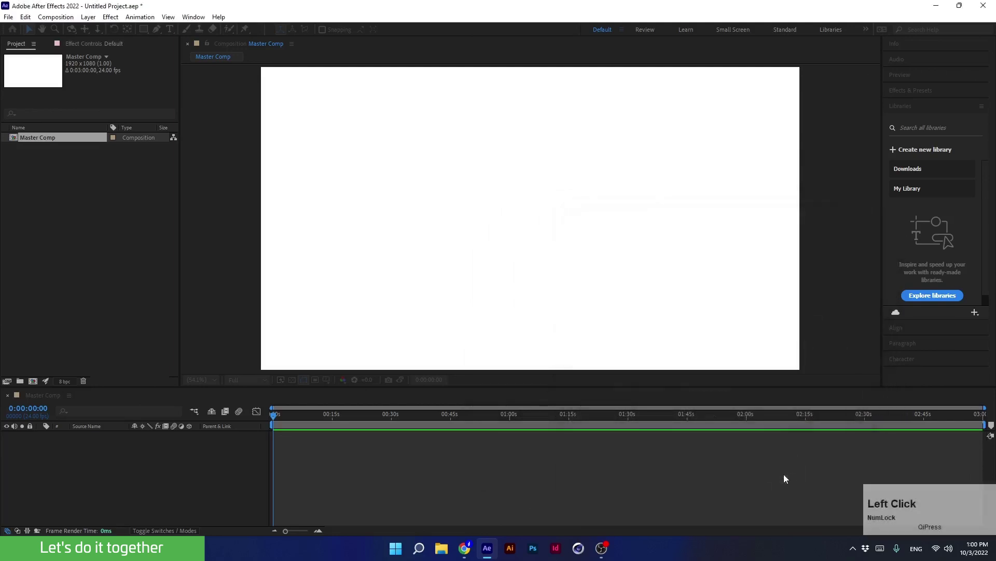